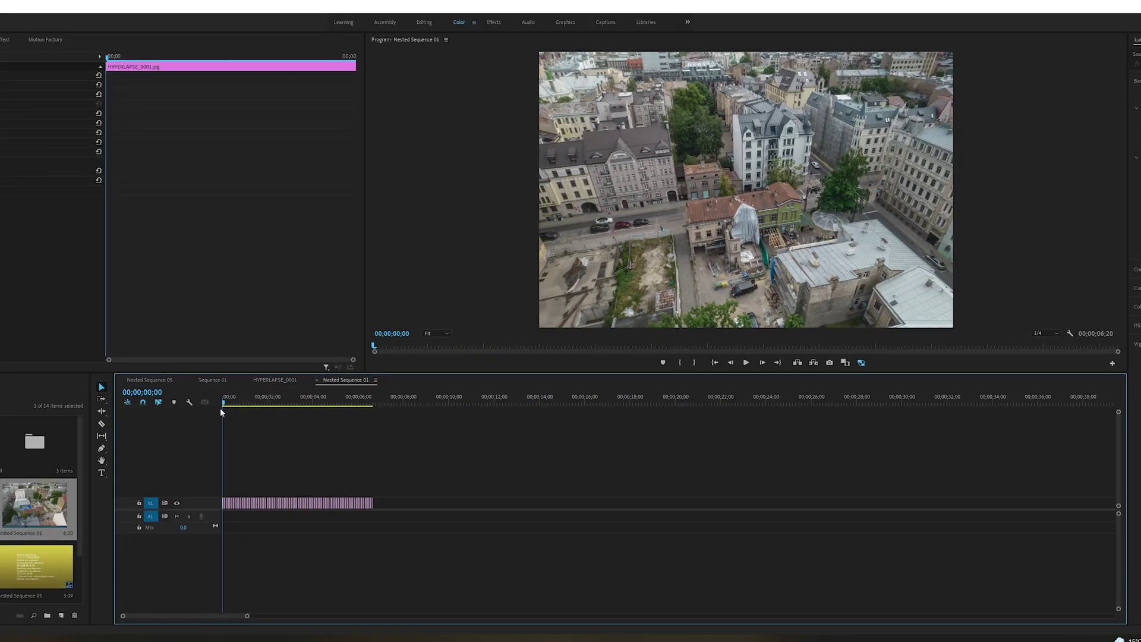
Step: Scrub the hyperlapse clip, return to the start, and step through its opening frames
left_click_drag(223, 408, 242, 409)
scroll(361, 469, "up", 3)
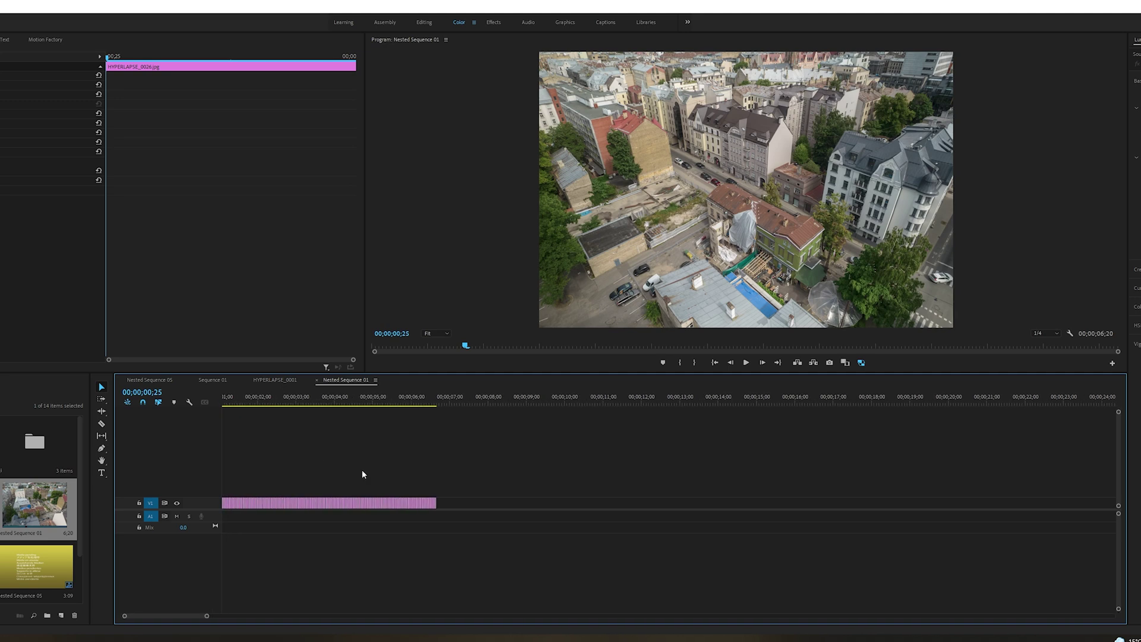
key("Home")
scroll(427, 472, "up", 2)
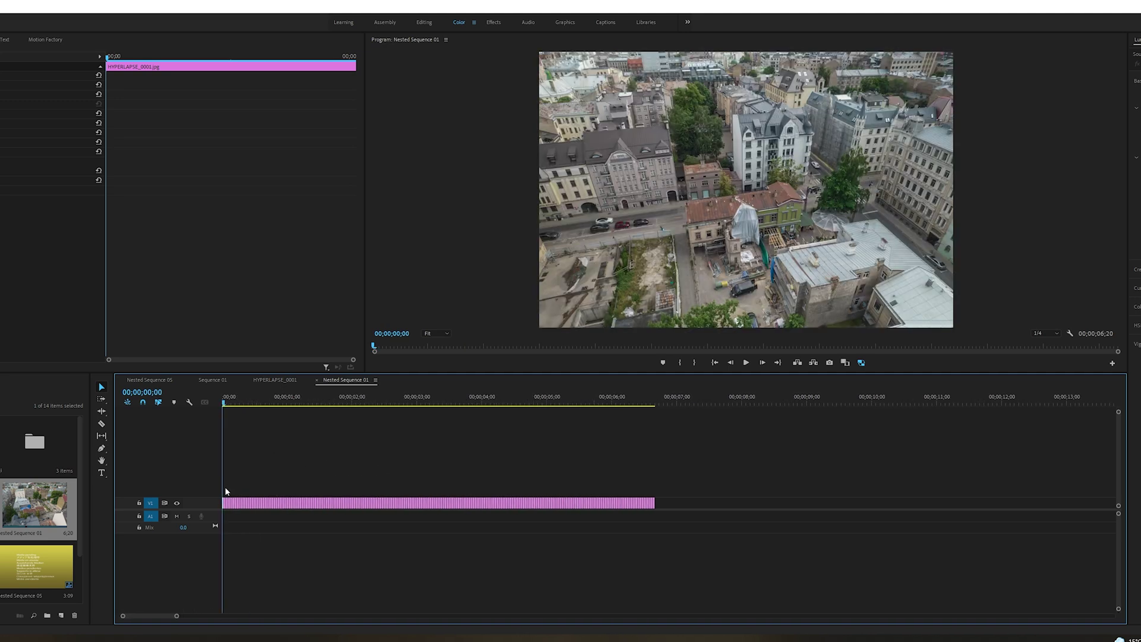
scroll(231, 480, "up", 3)
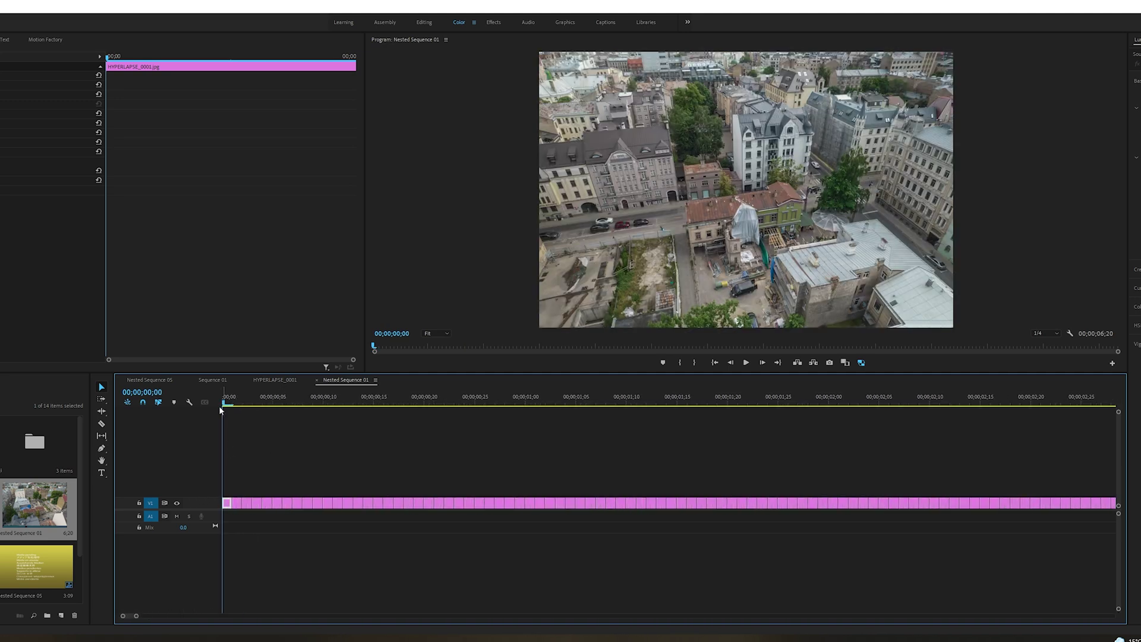
left_click_drag(230, 405, 252, 406)
scroll(502, 504, "down", 5)
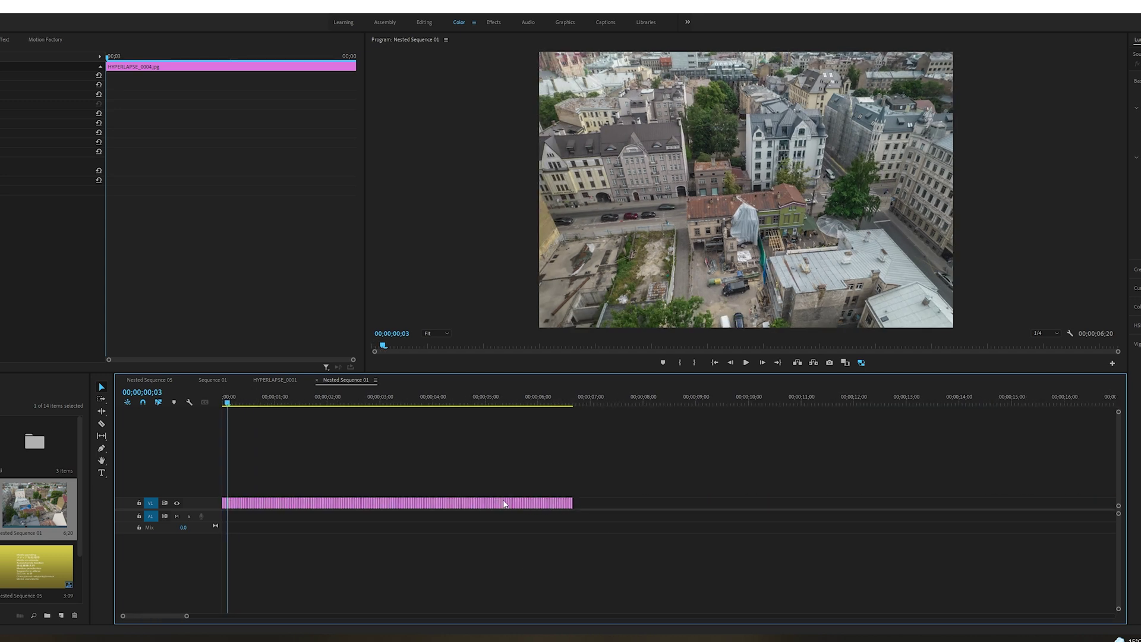
left_click(437, 485)
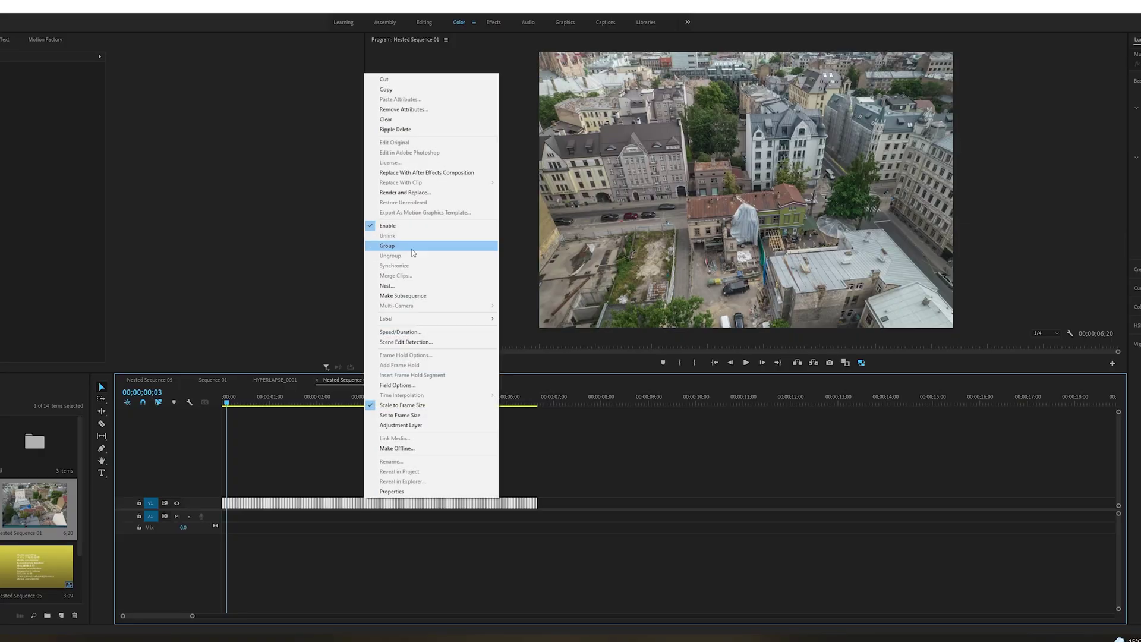
Step: Nest the hyperlapse clip as Nested Sequence 07, then scrub and play it to about four seconds
left_click(404, 287)
left_click(497, 327)
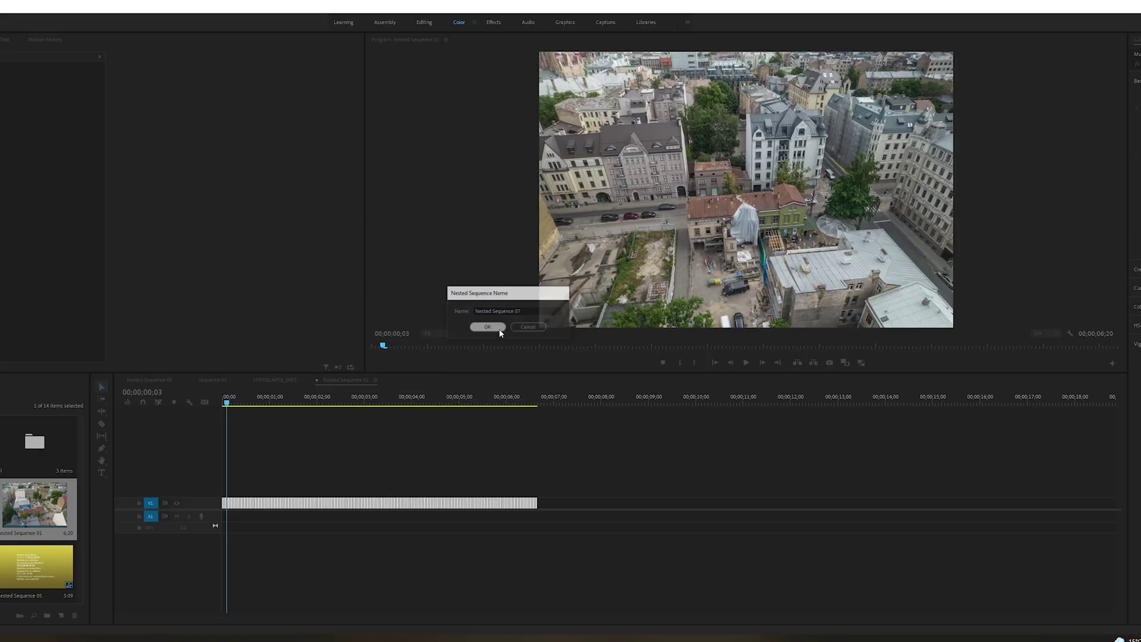
left_click_drag(229, 403, 298, 404)
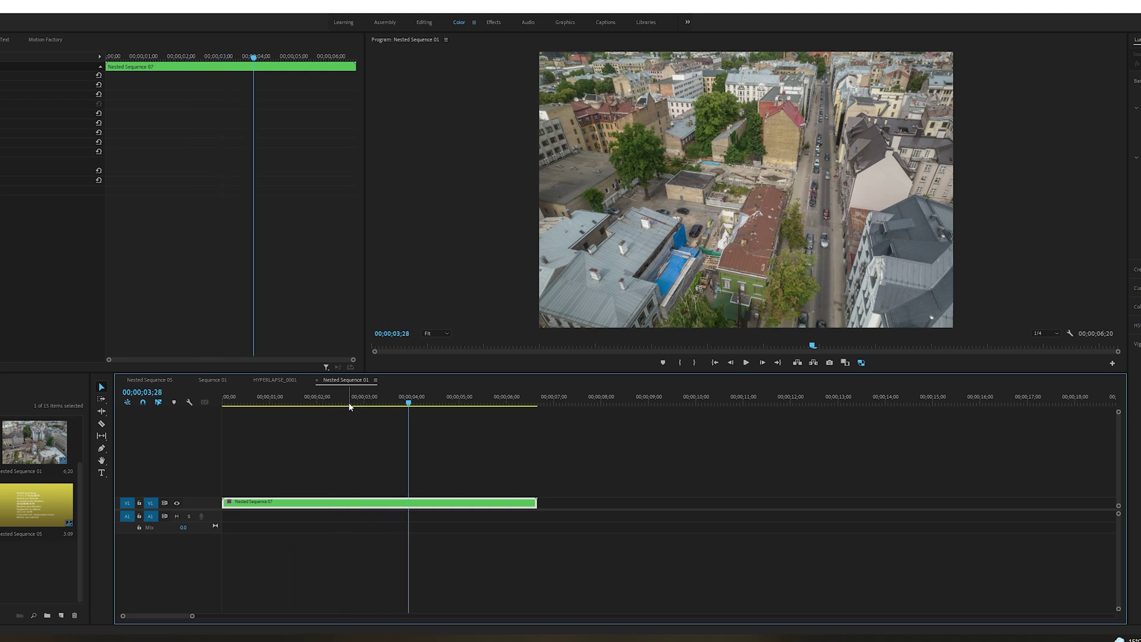
key("space")
left_click_drag(412, 408, 422, 407)
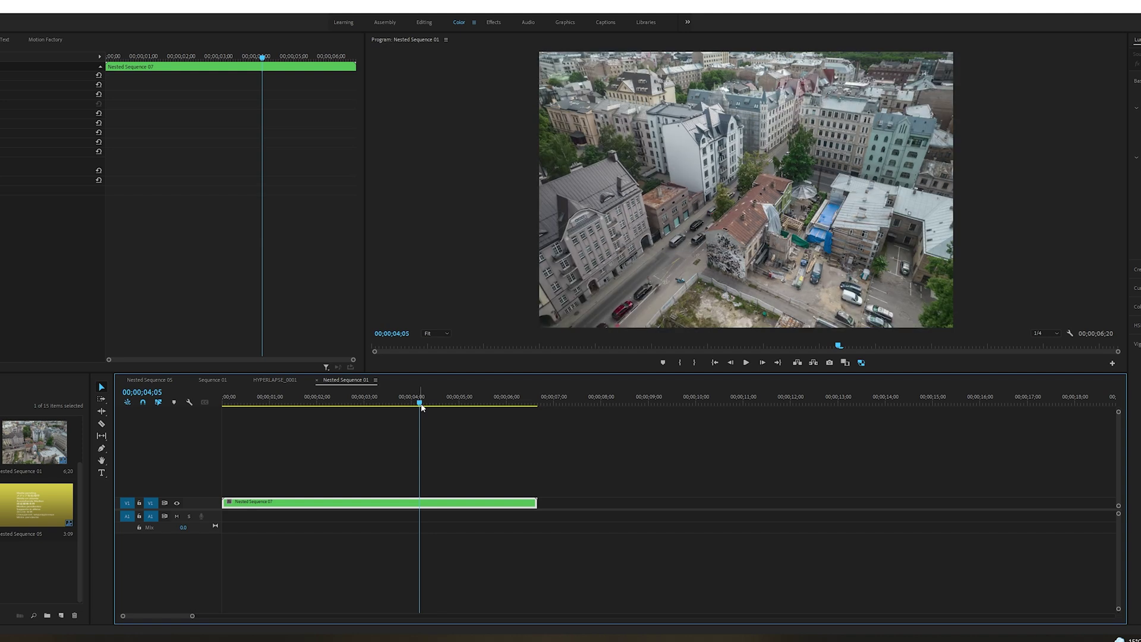
left_click(512, 457)
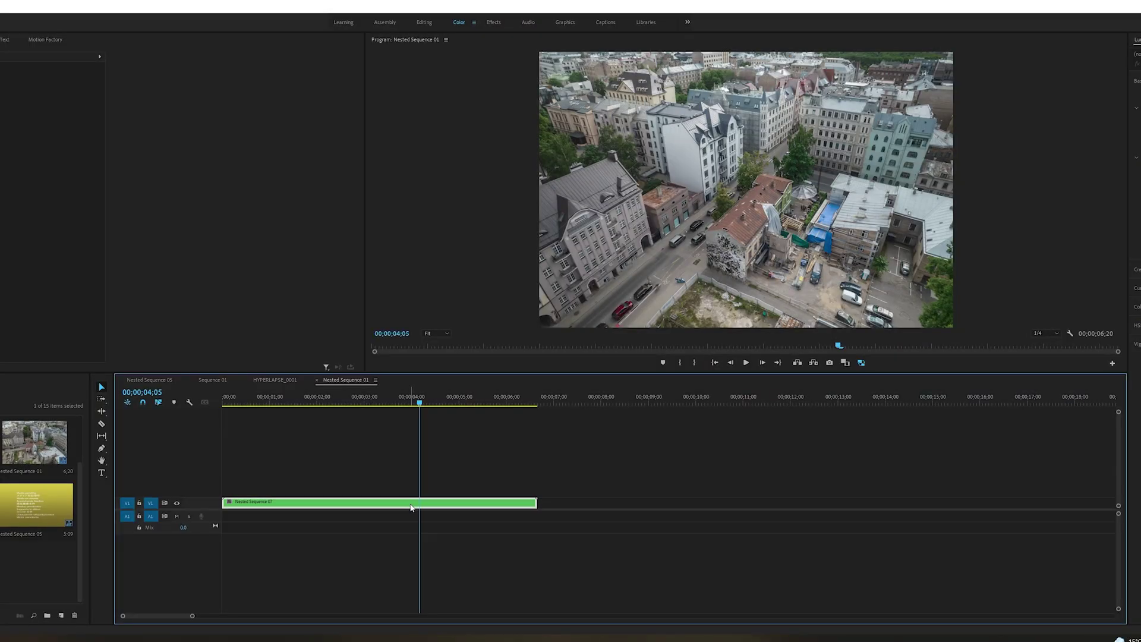
Step: Replace Nested Sequence 07 with a linked After Effects composition and advance to frame 5
right_click(318, 502)
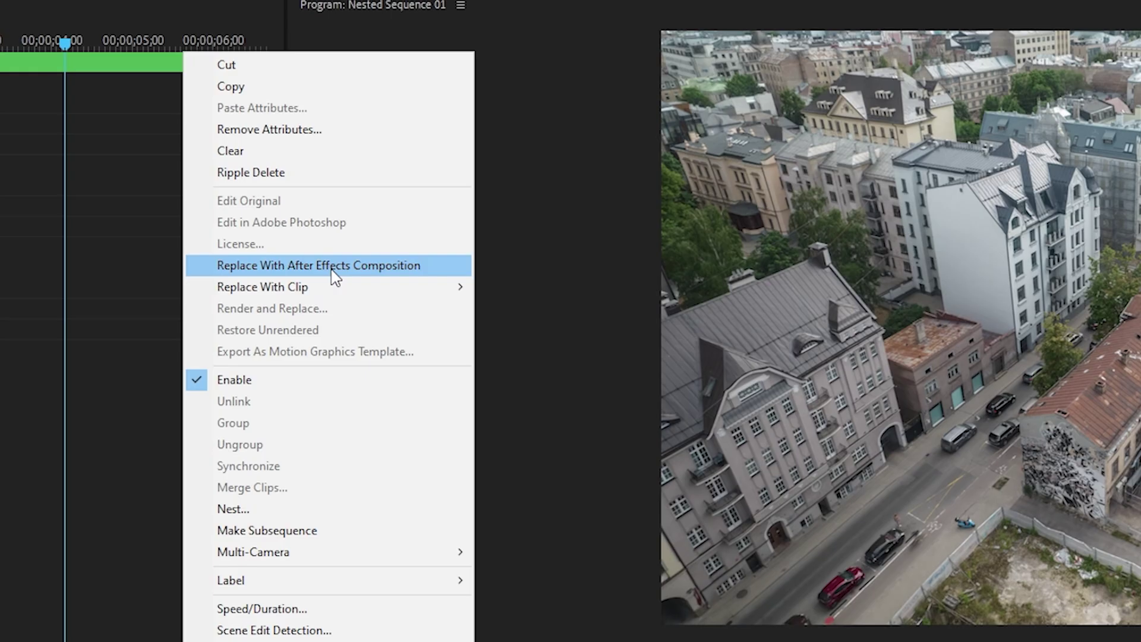
left_click(332, 267)
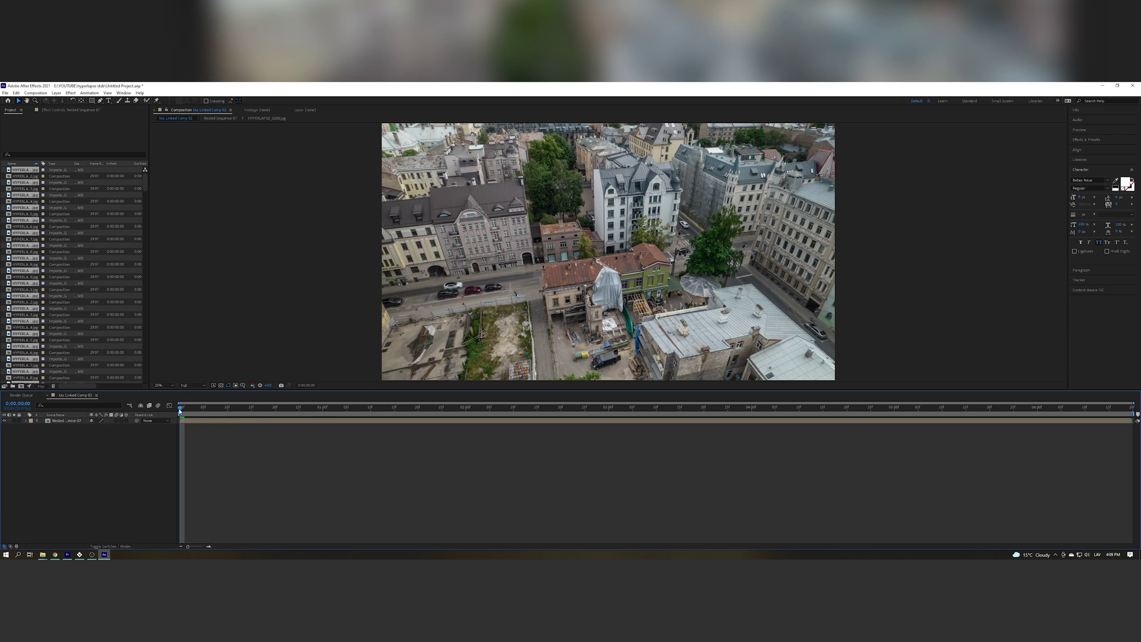
left_click_drag(179, 410, 204, 409)
scroll(583, 276, "down", 2)
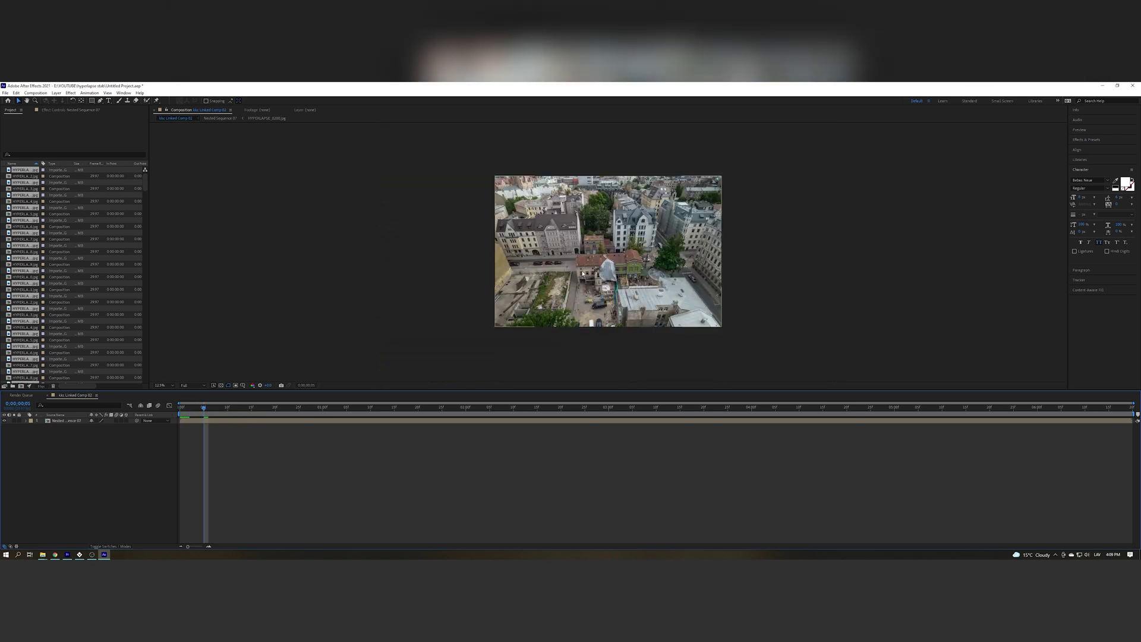
Step: Play the composition and start a motion track on the hyperlapse layer
left_click(229, 408)
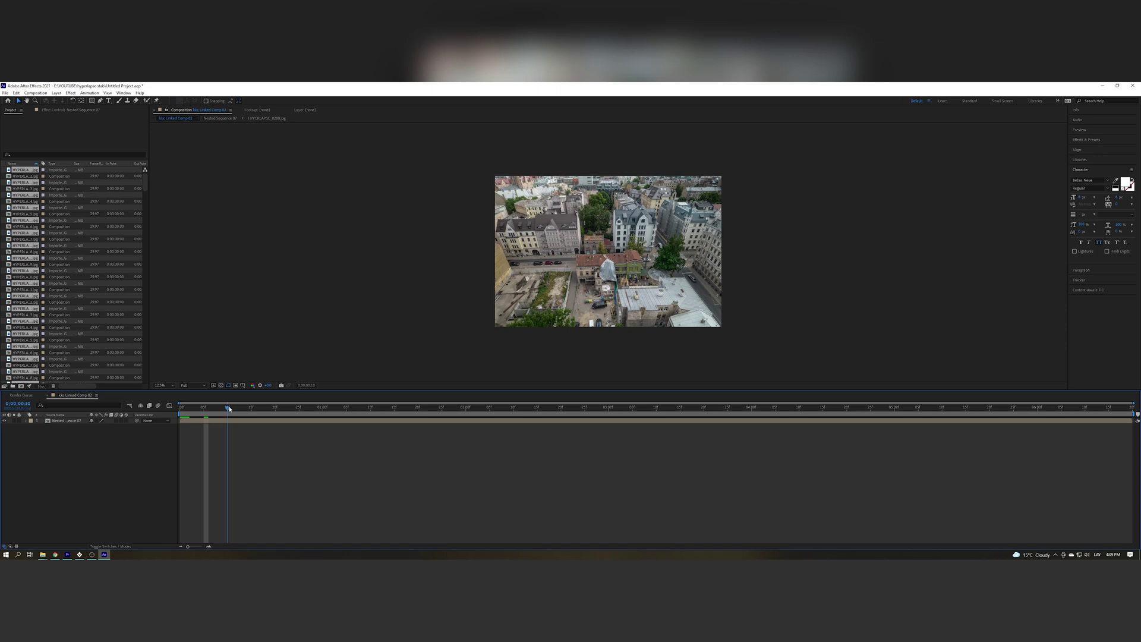
key("space")
left_click(1089, 281)
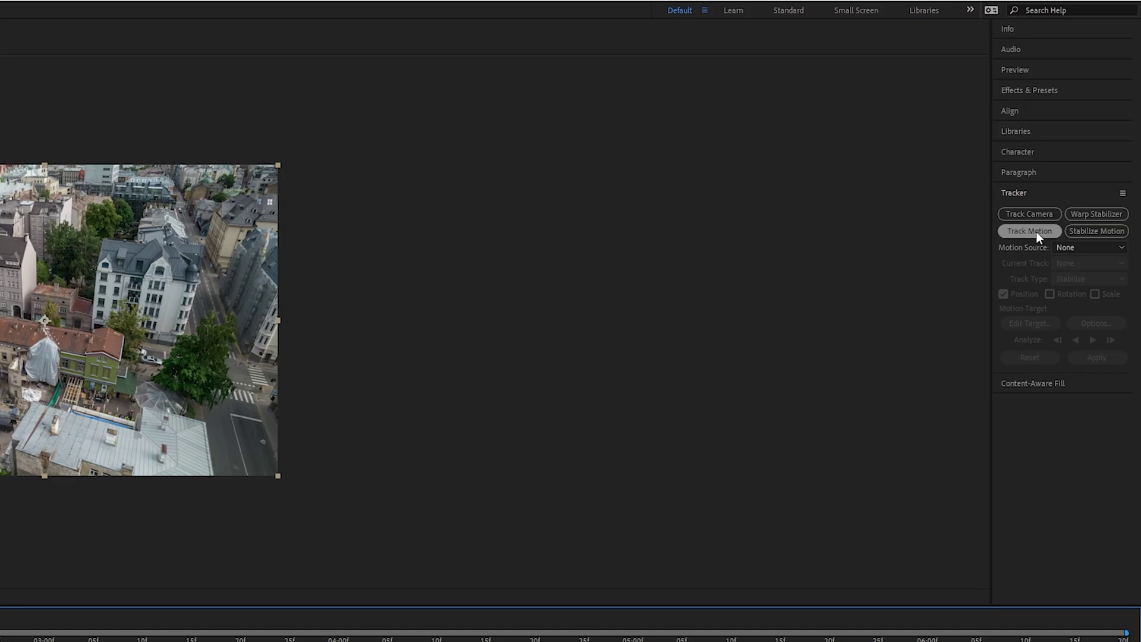
left_click(1036, 231)
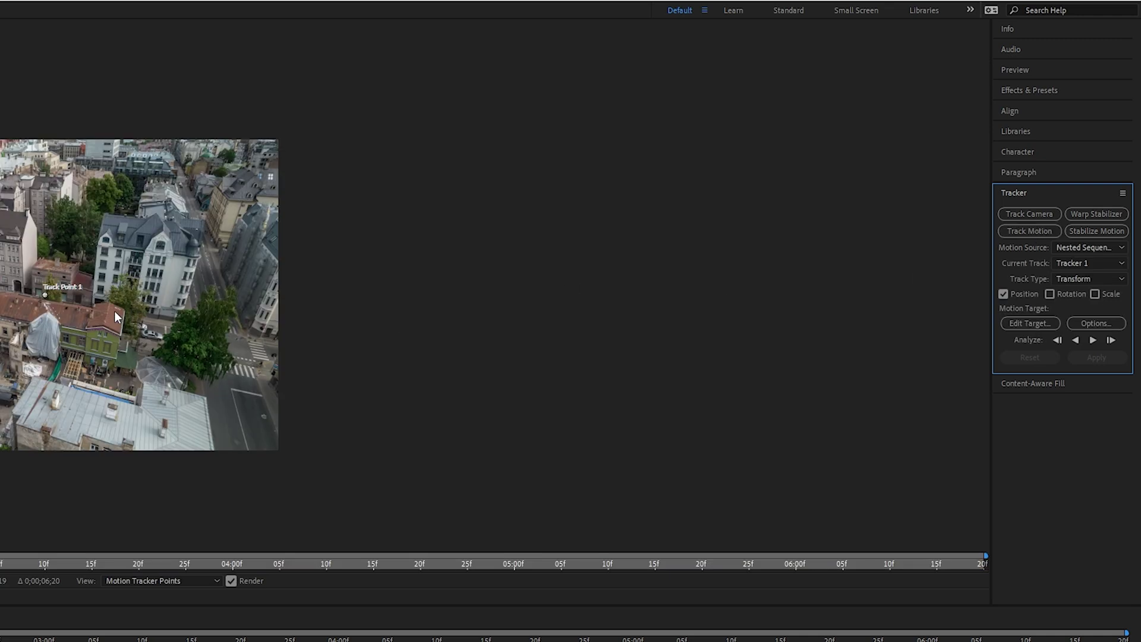
Step: Check Track Point 1 at frames 03:00f, 03:17f, 04:08f, 03:06f and 02:20f
scroll(71, 315, "up", 5)
scroll(79, 327, "down", 2)
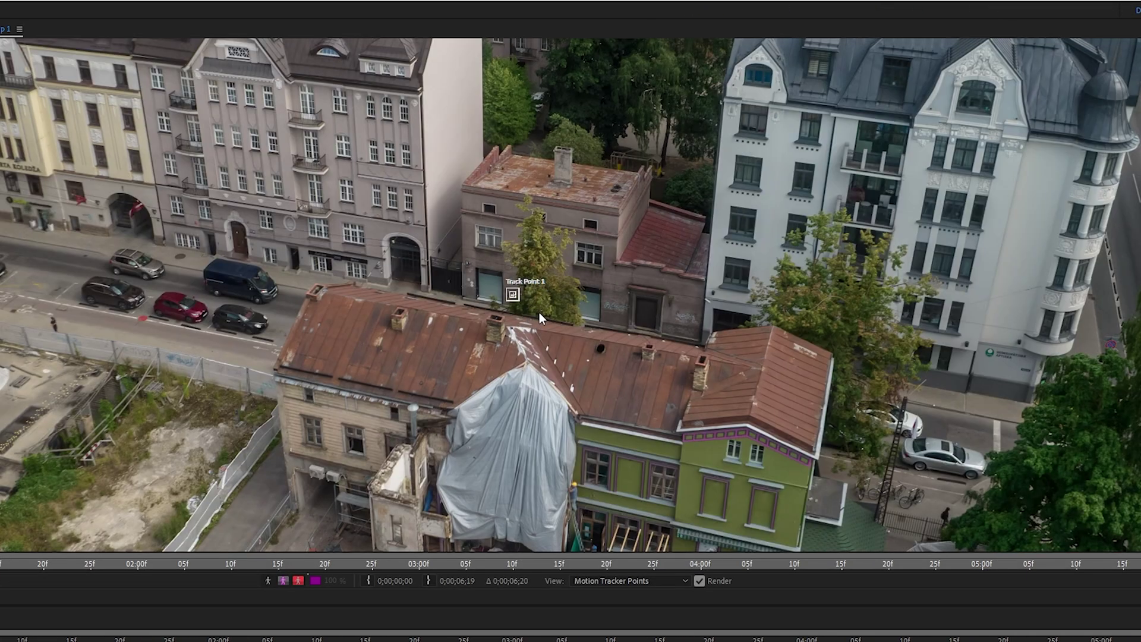
scroll(526, 310, "up", 3)
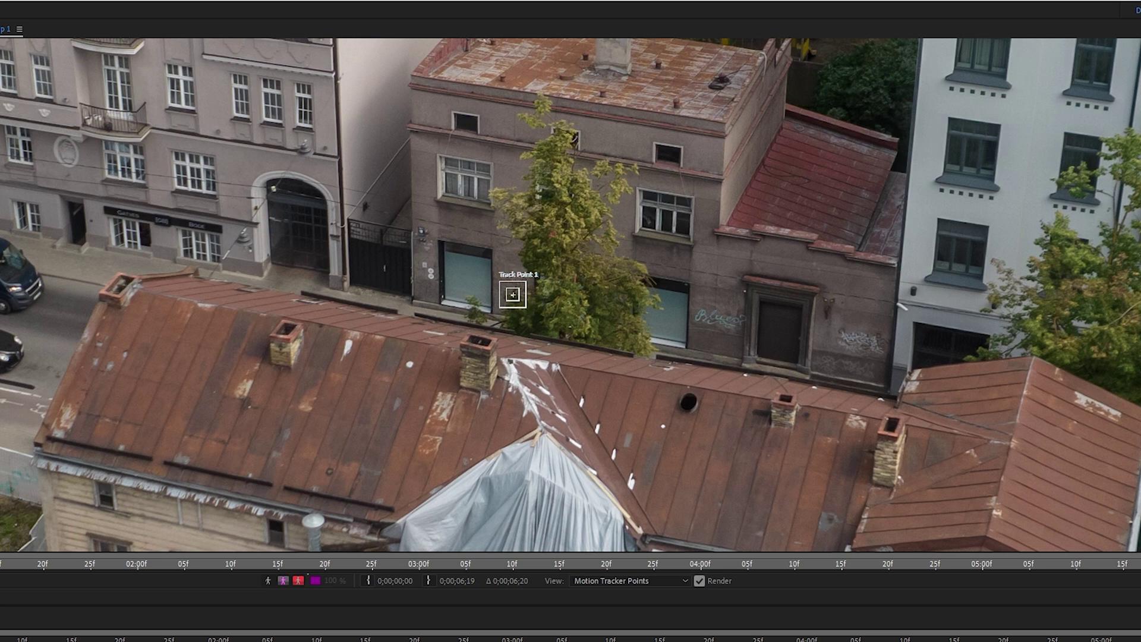
key("space")
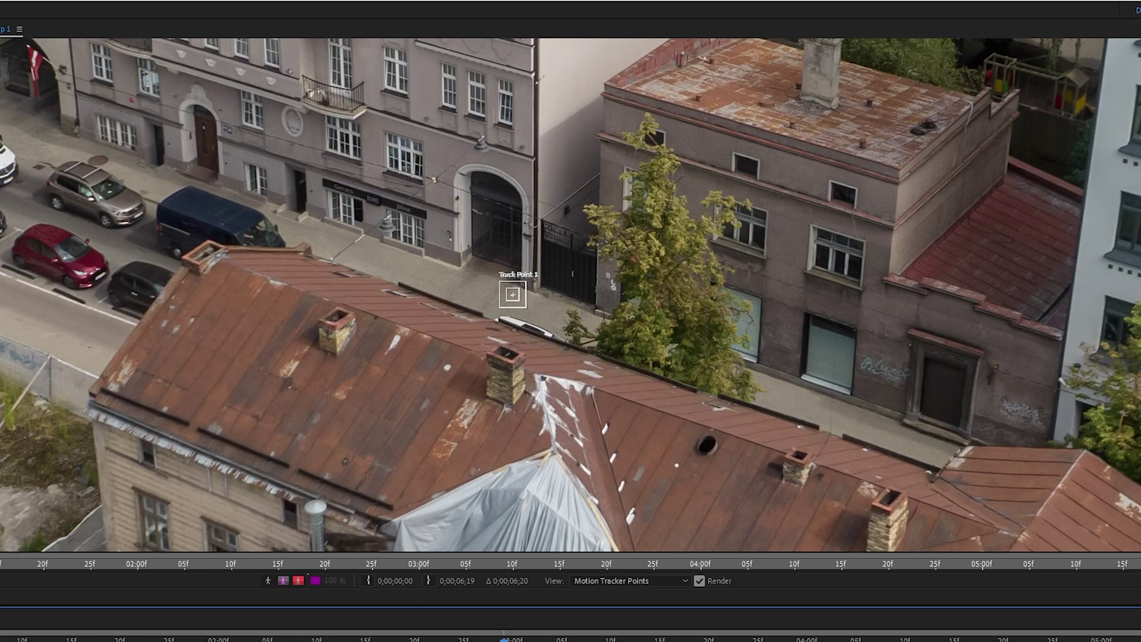
left_click(411, 564)
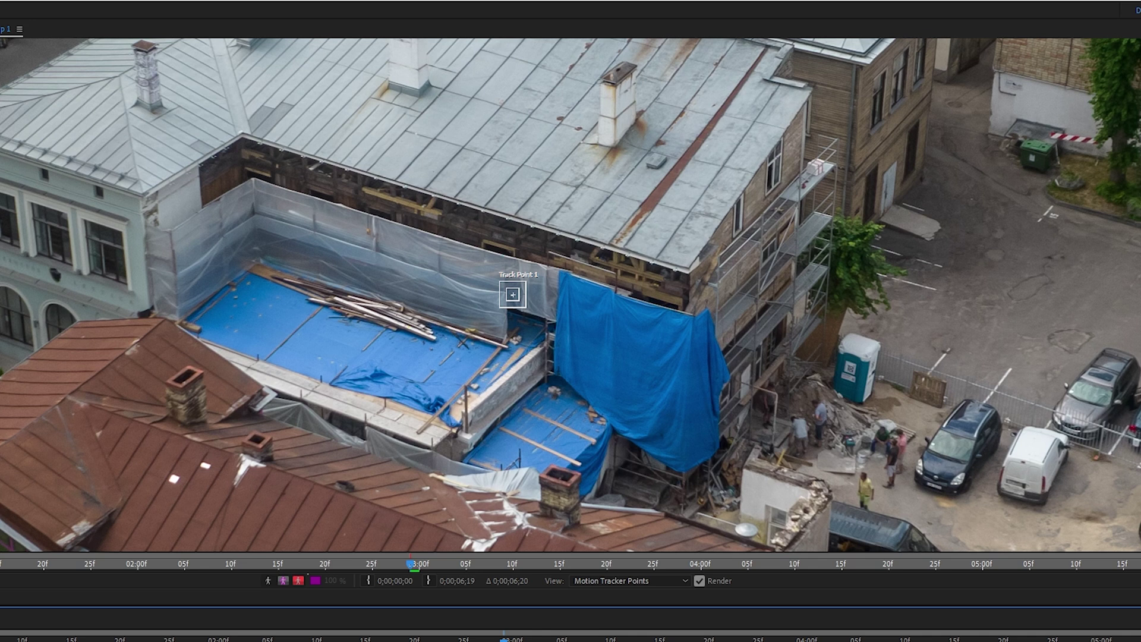
left_click(579, 564)
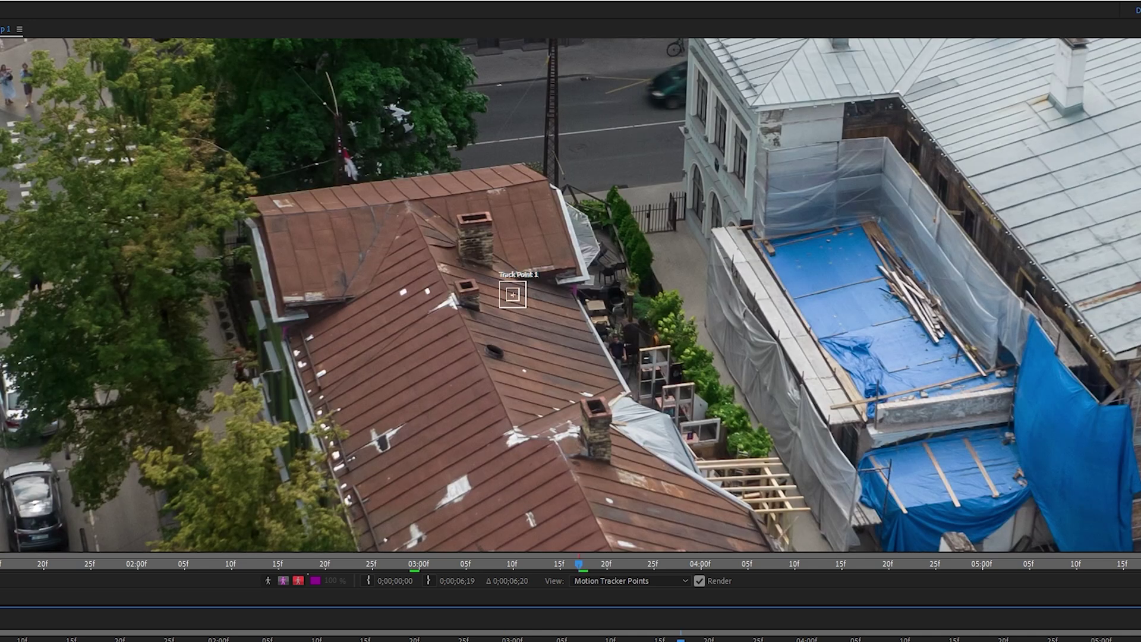
left_click(776, 564)
left_click(485, 564)
left_click(324, 564)
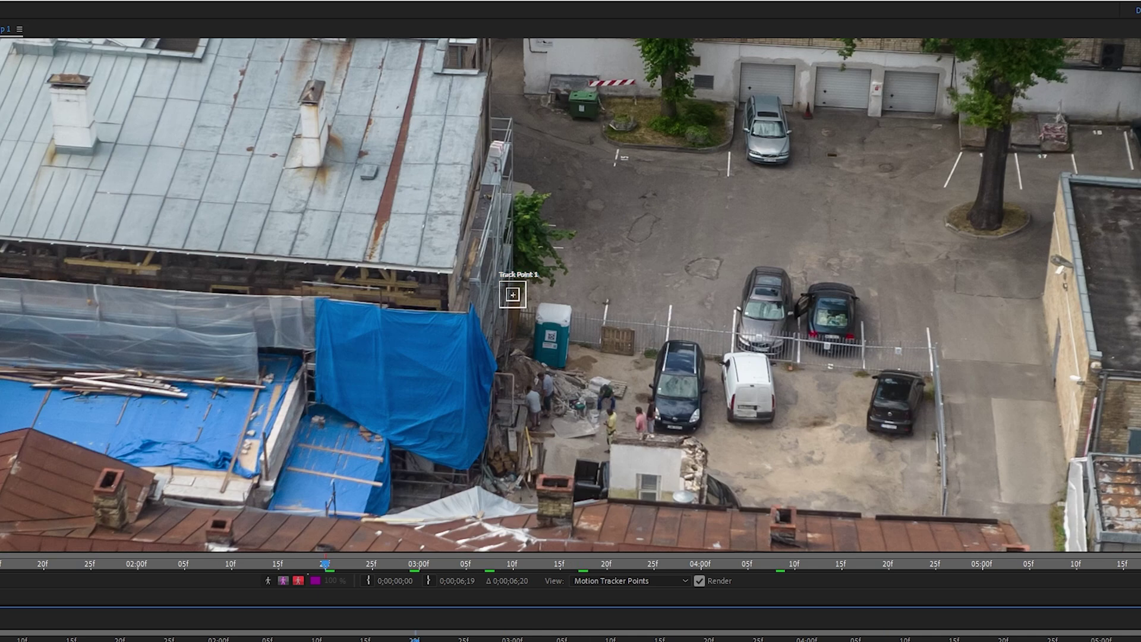
left_click(419, 564)
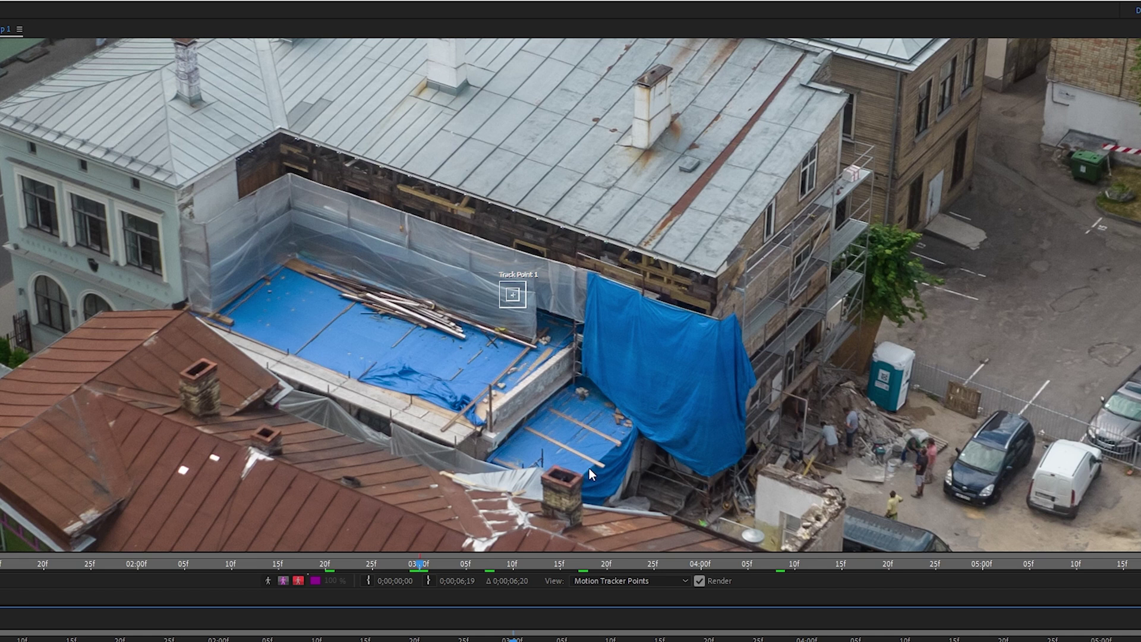
Step: Compare later and earlier frames, zooming the Layer viewer to inspect candidate features
left_click(692, 564)
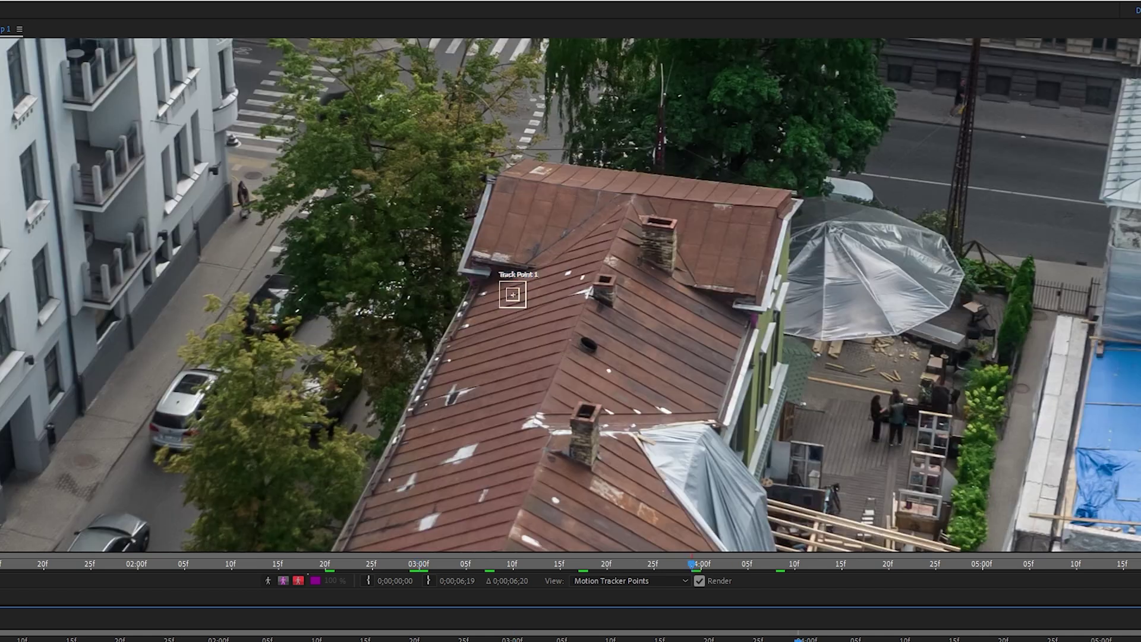
left_click(463, 636)
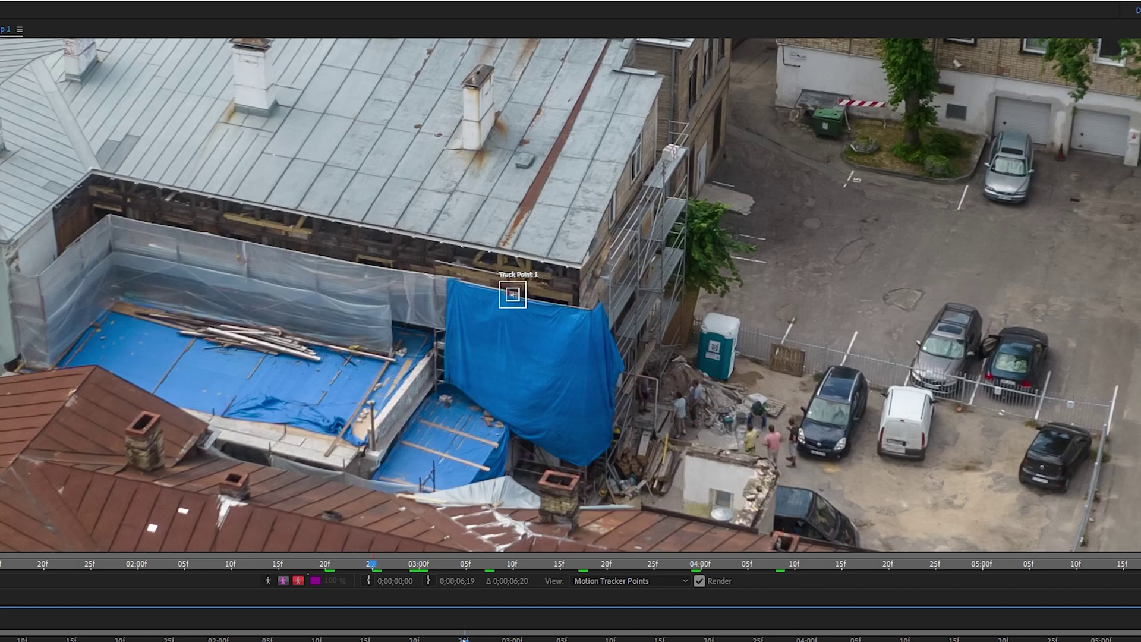
scroll(344, 530, "down", 2)
scroll(394, 473, "up", 2)
scroll(398, 452, "down", 2)
scroll(397, 451, "up", 1)
scroll(461, 383, "up", 1)
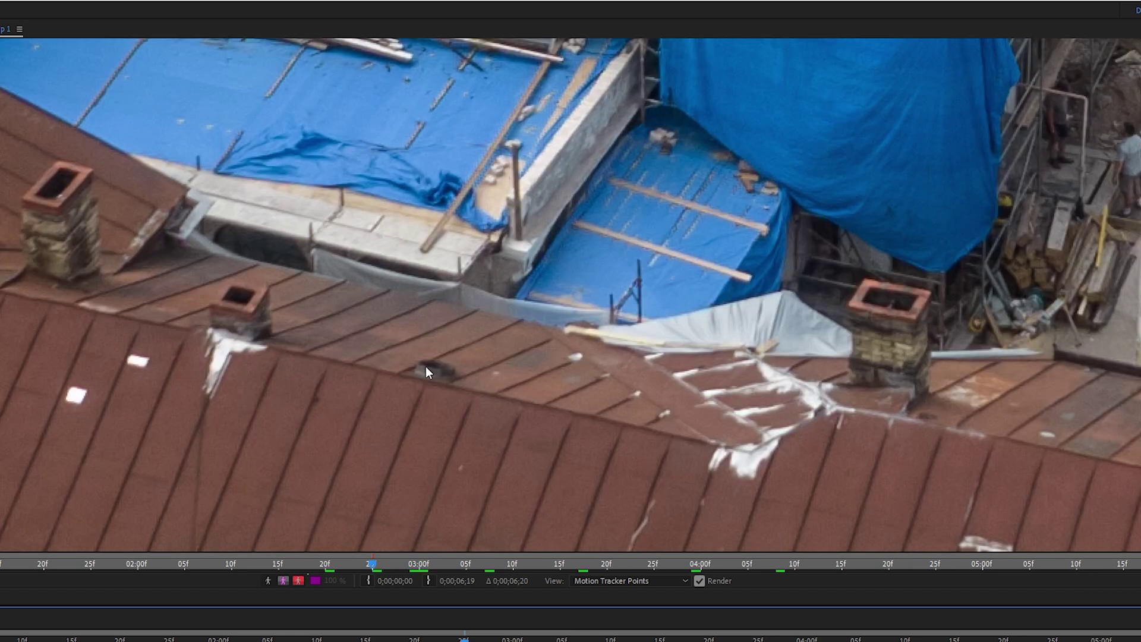
scroll(431, 376, "down", 1)
scroll(626, 285, "down", 1)
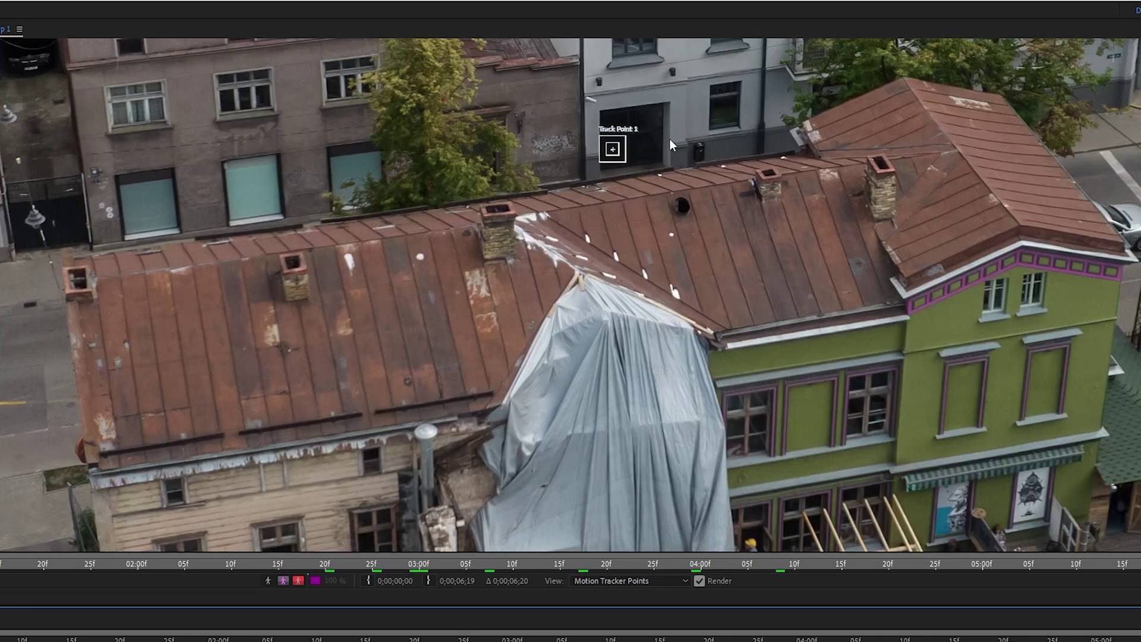
scroll(672, 145, "up", 3)
scroll(698, 196, "down", 3)
scroll(636, 176, "up", 3)
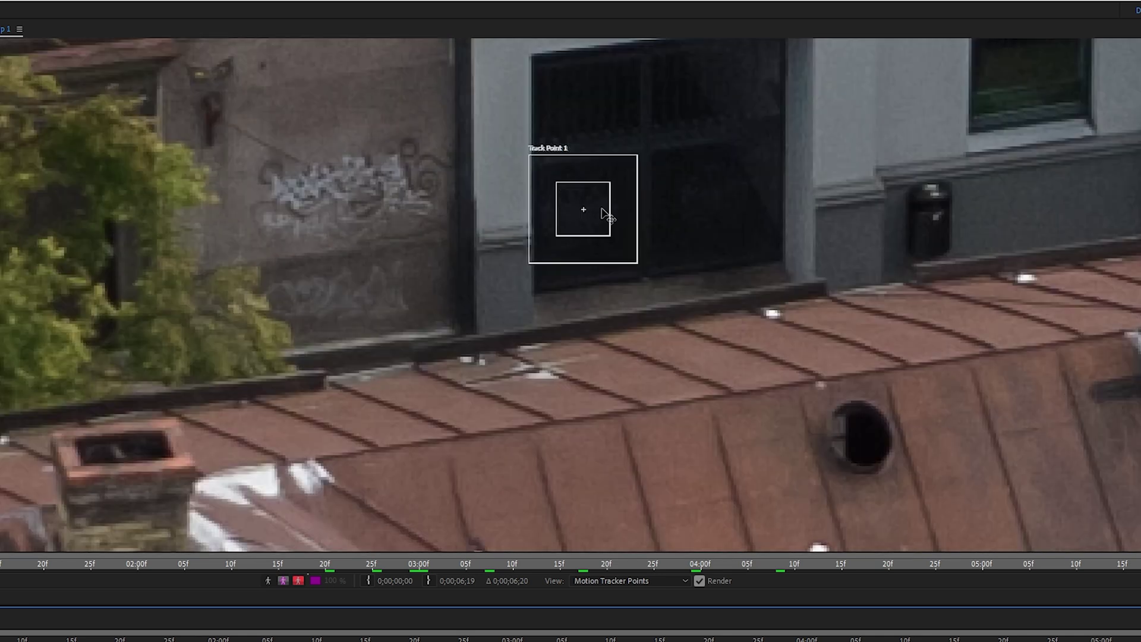
Step: Place Track Point 1 on the round roof hole and size its feature and search boxes
left_click_drag(614, 208, 875, 417)
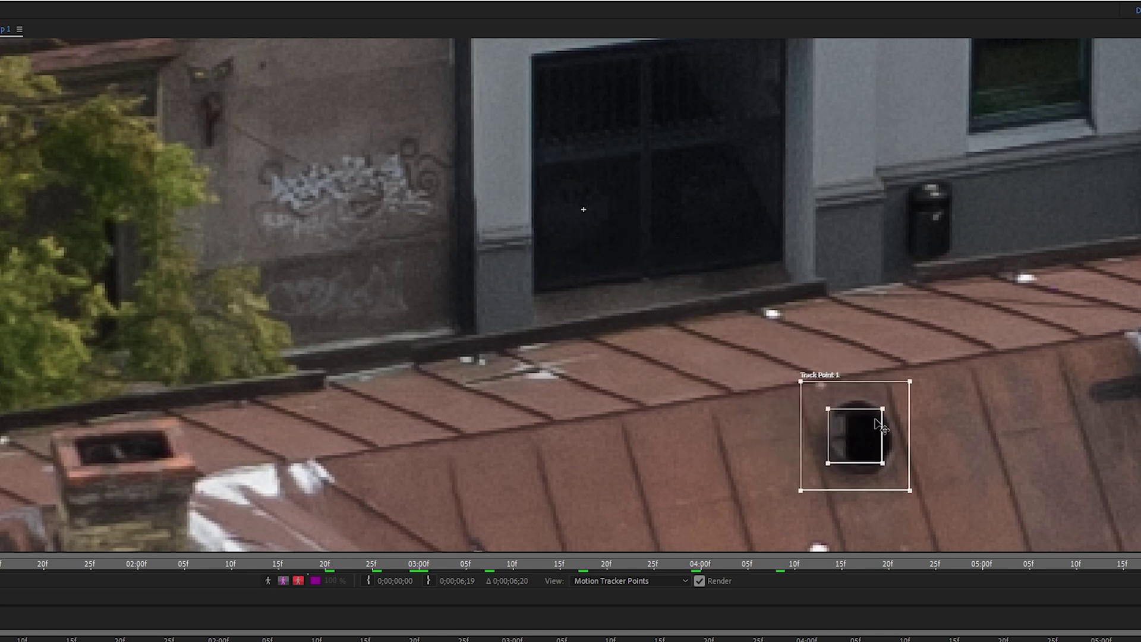
left_click(721, 326)
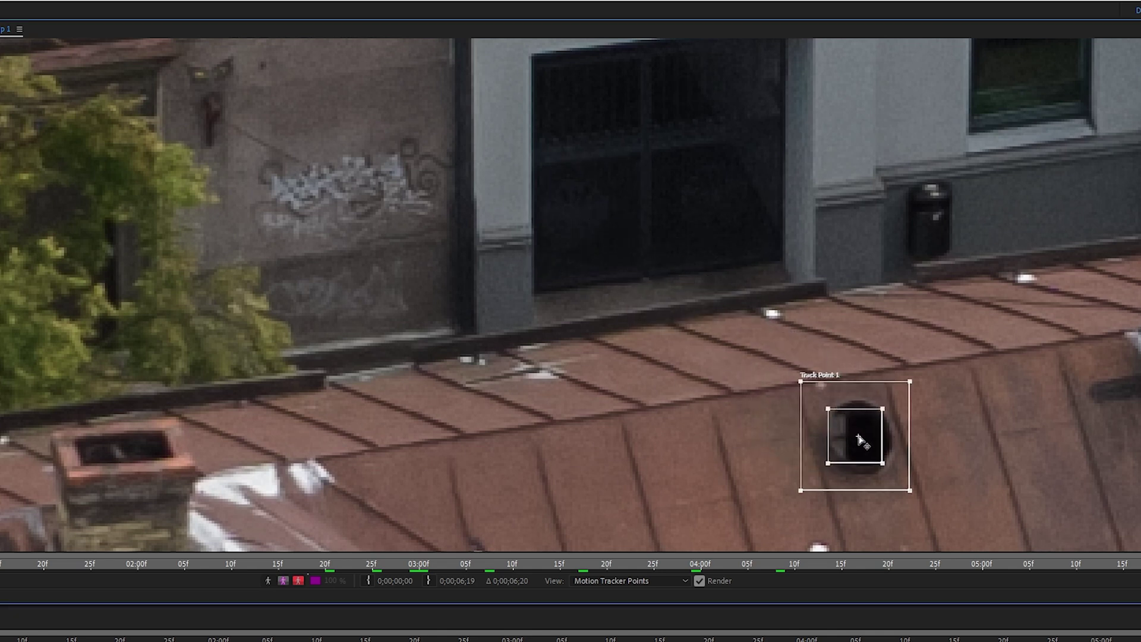
left_click_drag(910, 381, 989, 321)
left_click_drag(884, 406, 919, 376)
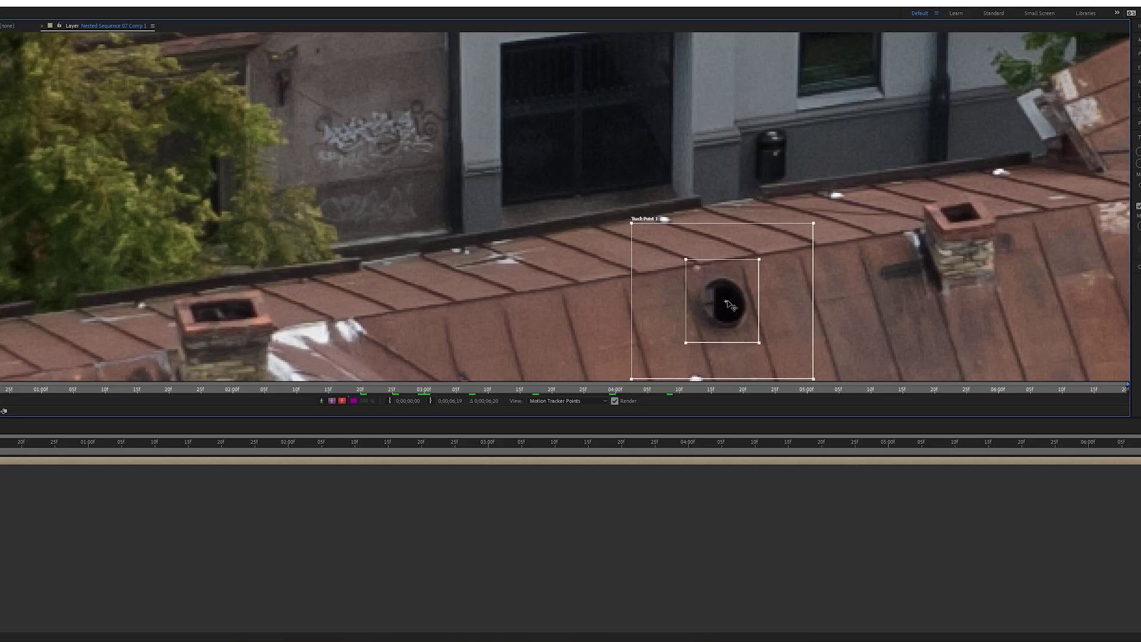
left_click_drag(730, 305, 734, 305)
left_click_drag(763, 261, 759, 273)
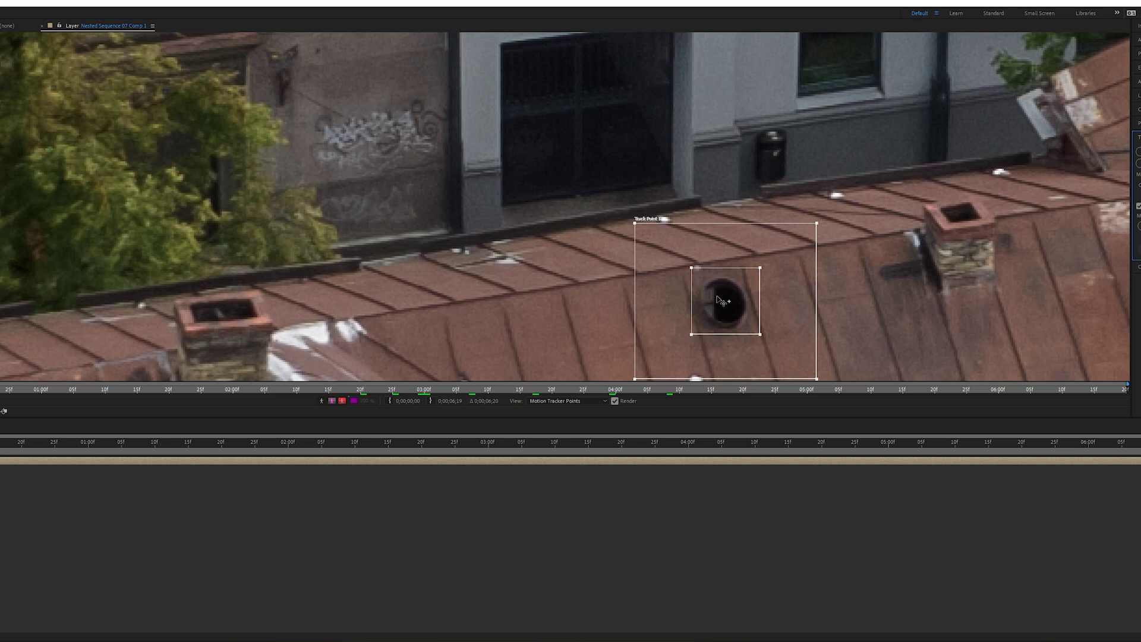
scroll(717, 296, "down", 3)
scroll(547, 232, "up", 2)
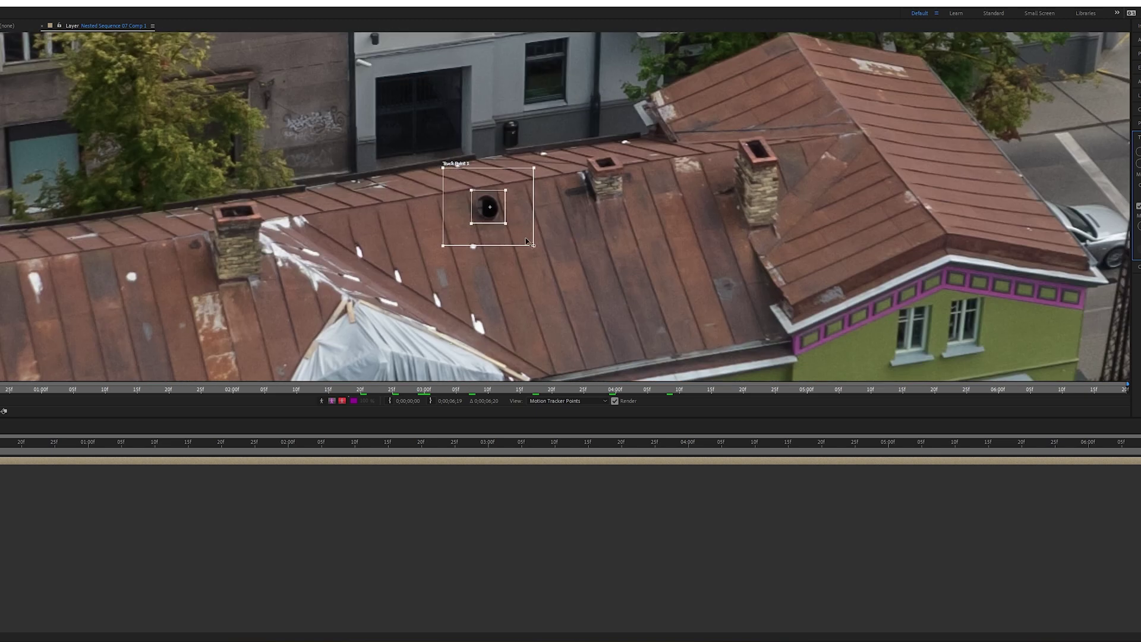
left_click_drag(533, 245, 540, 252)
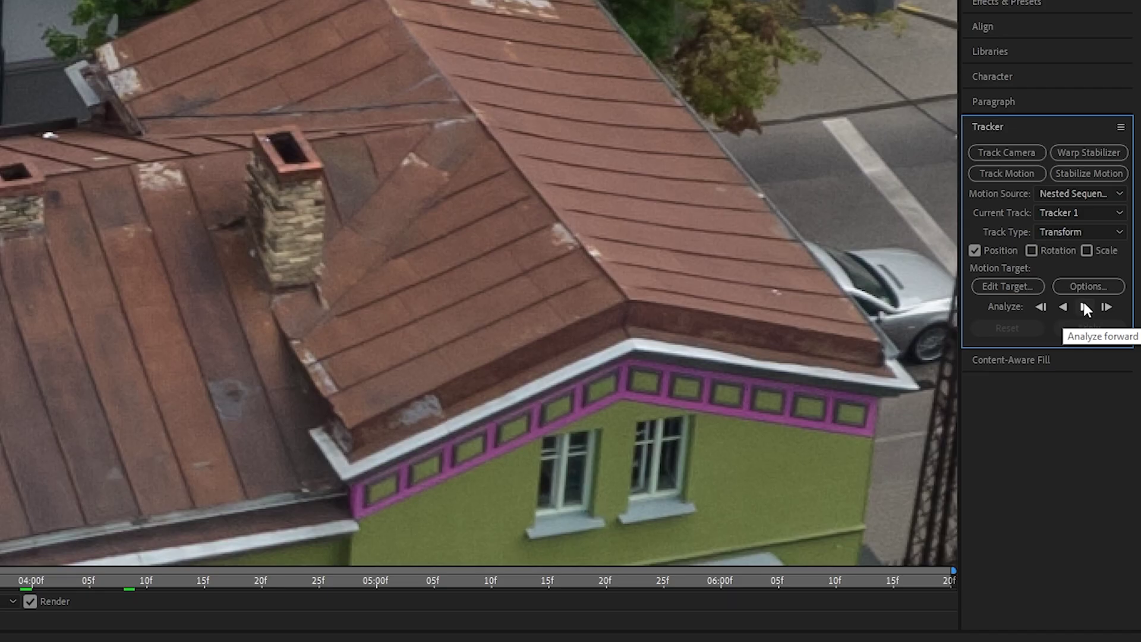
Step: Analyze Track Point 1 forward, enlarging the feature box and resuming after a one-frame step
left_click(1080, 308)
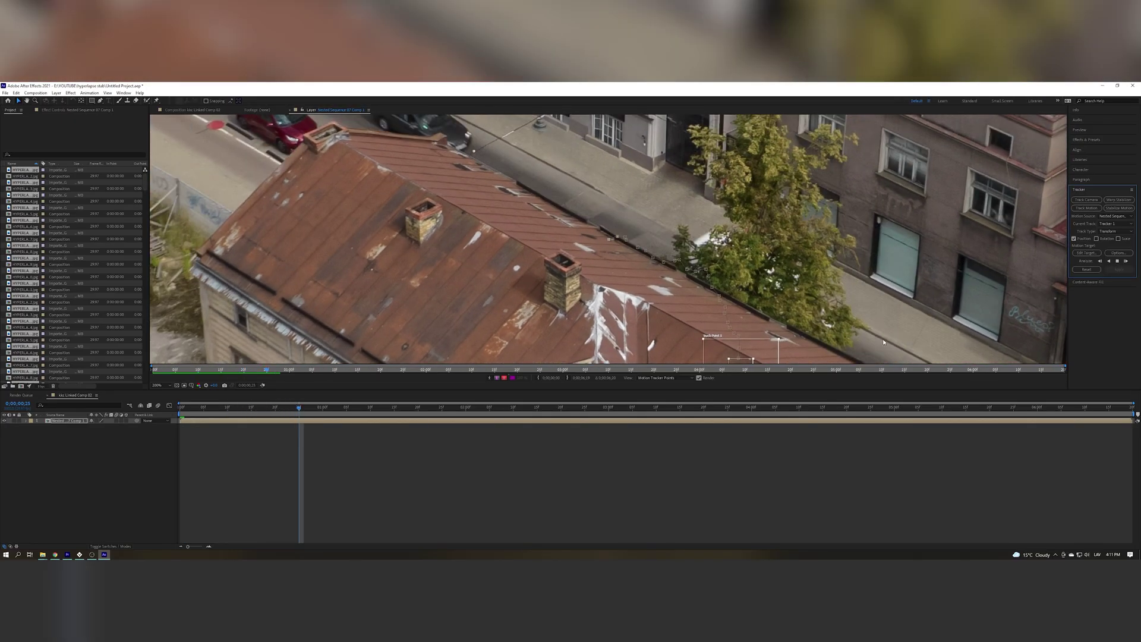
scroll(655, 360, "down", 4)
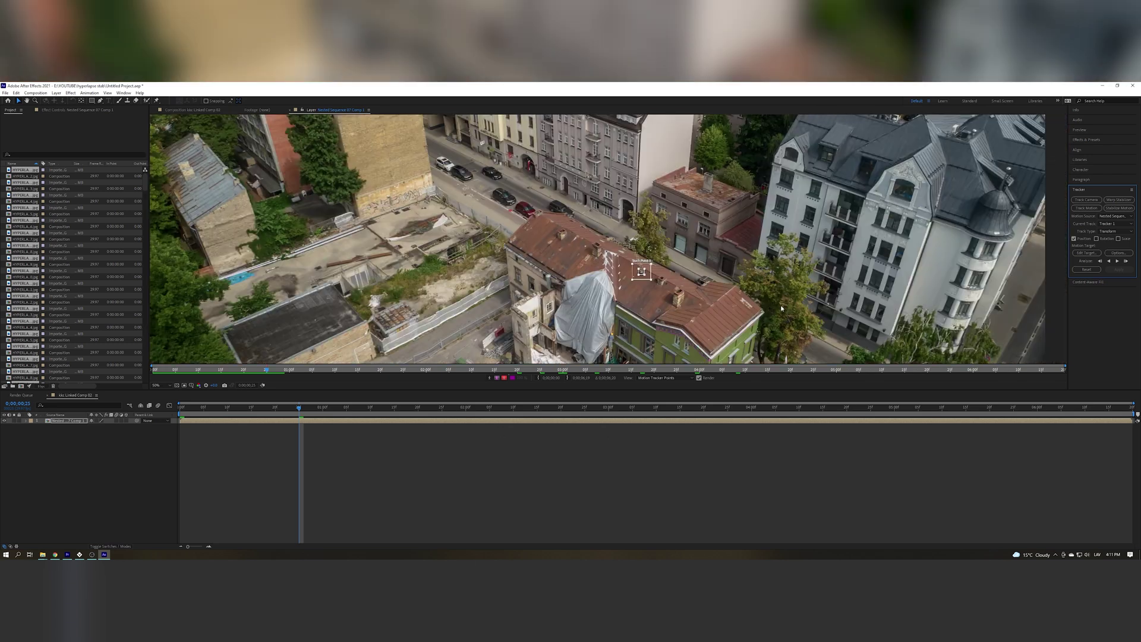
scroll(673, 289, "up", 4)
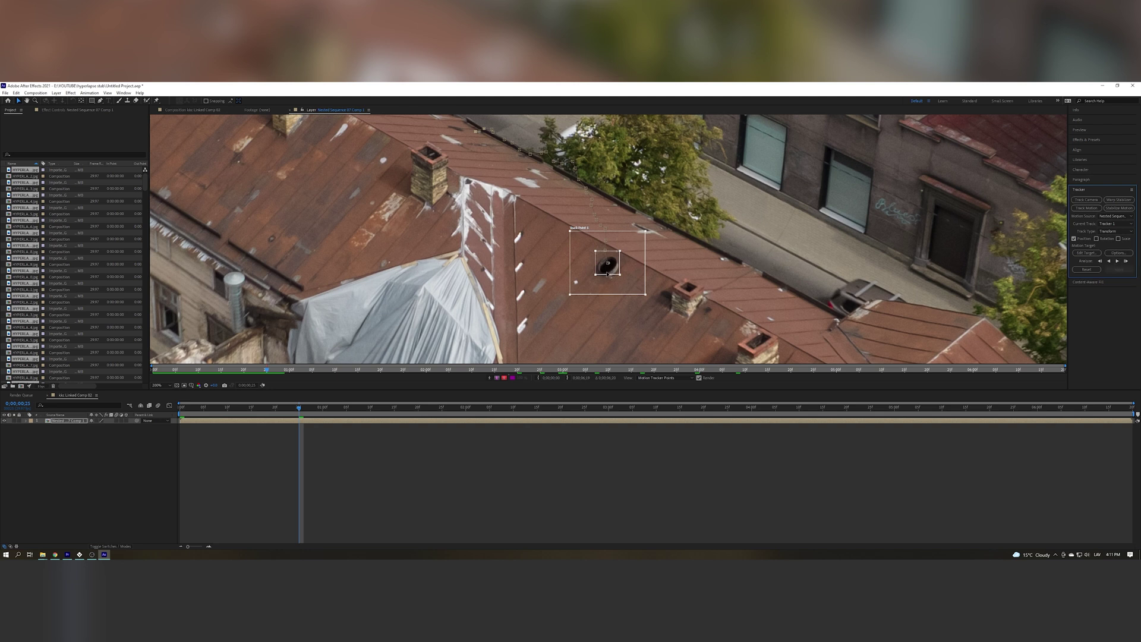
left_click_drag(620, 275, 623, 282)
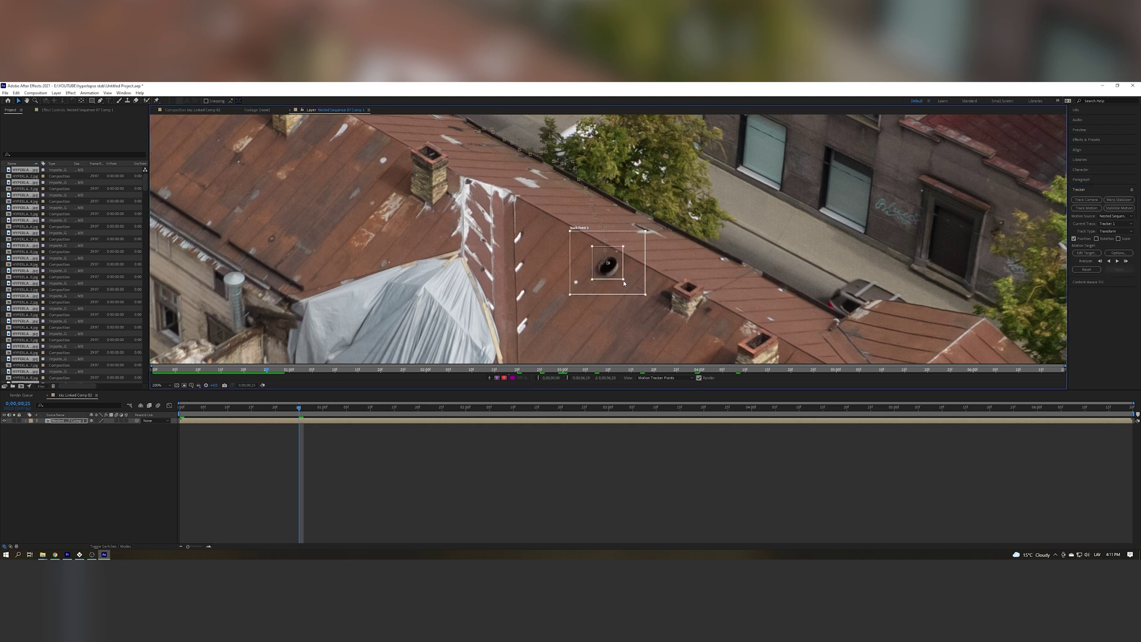
left_click(1116, 261)
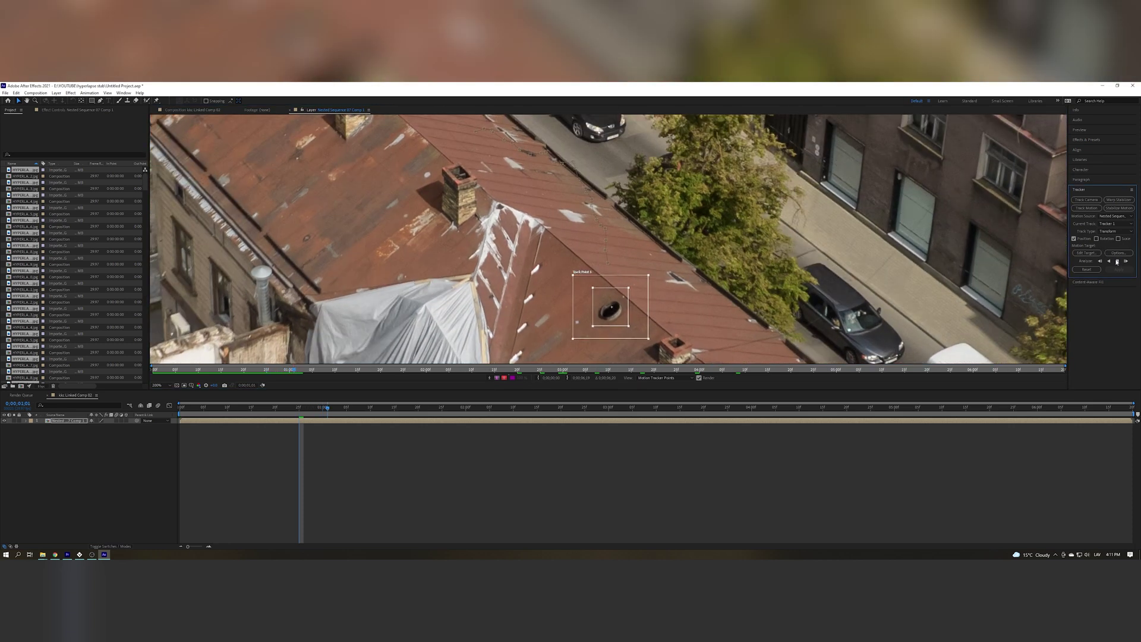
scroll(650, 311, "down", 2)
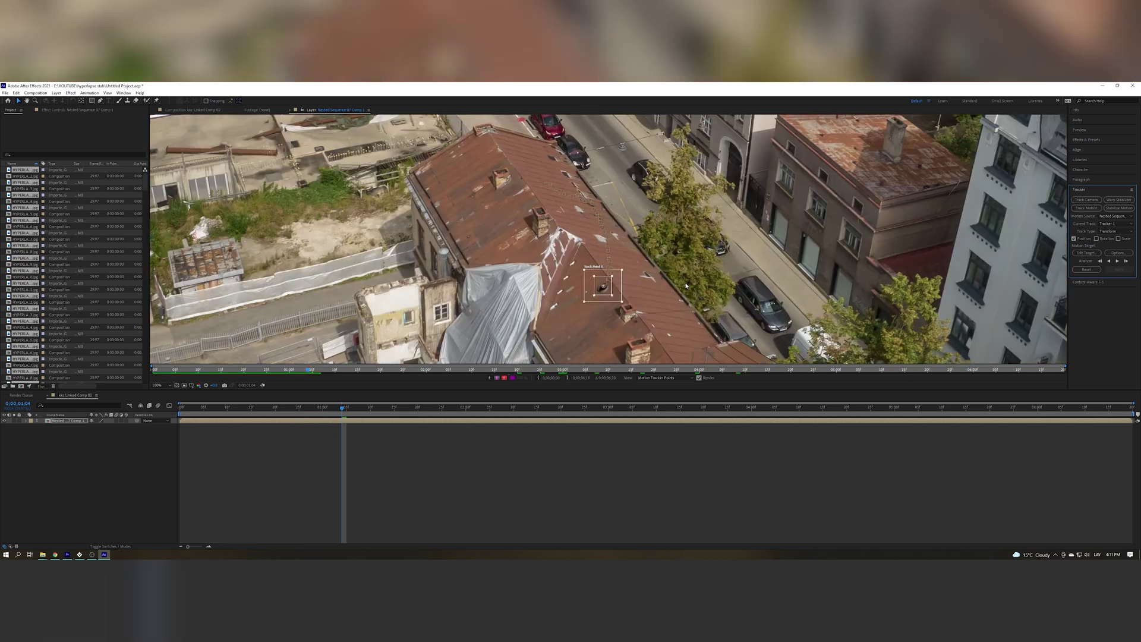
scroll(632, 303, "up", 1)
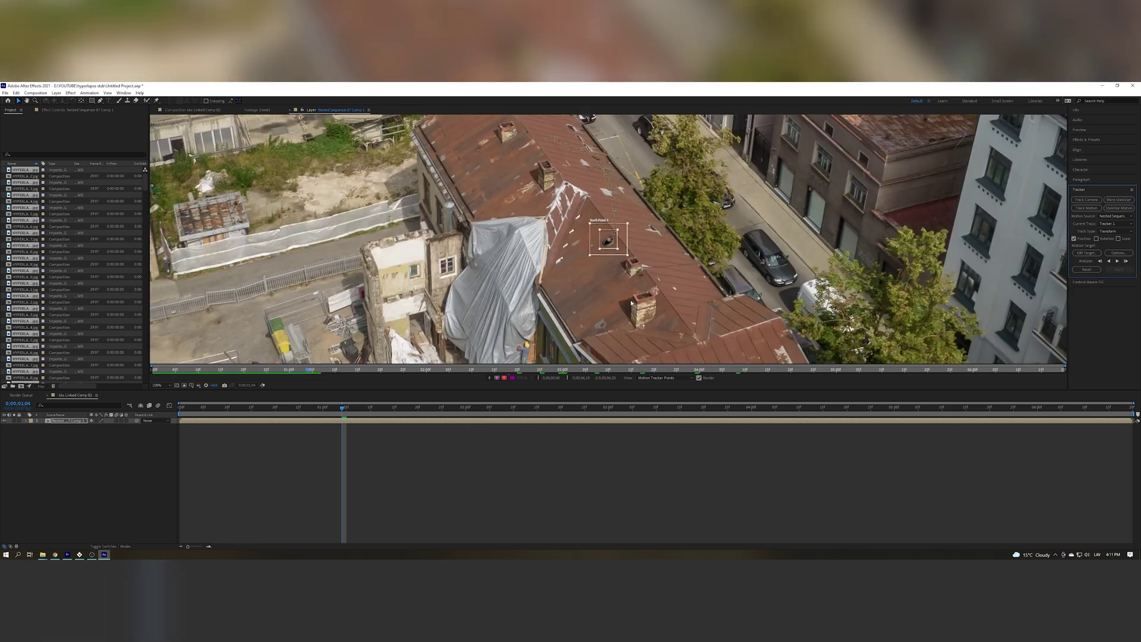
left_click(1118, 262)
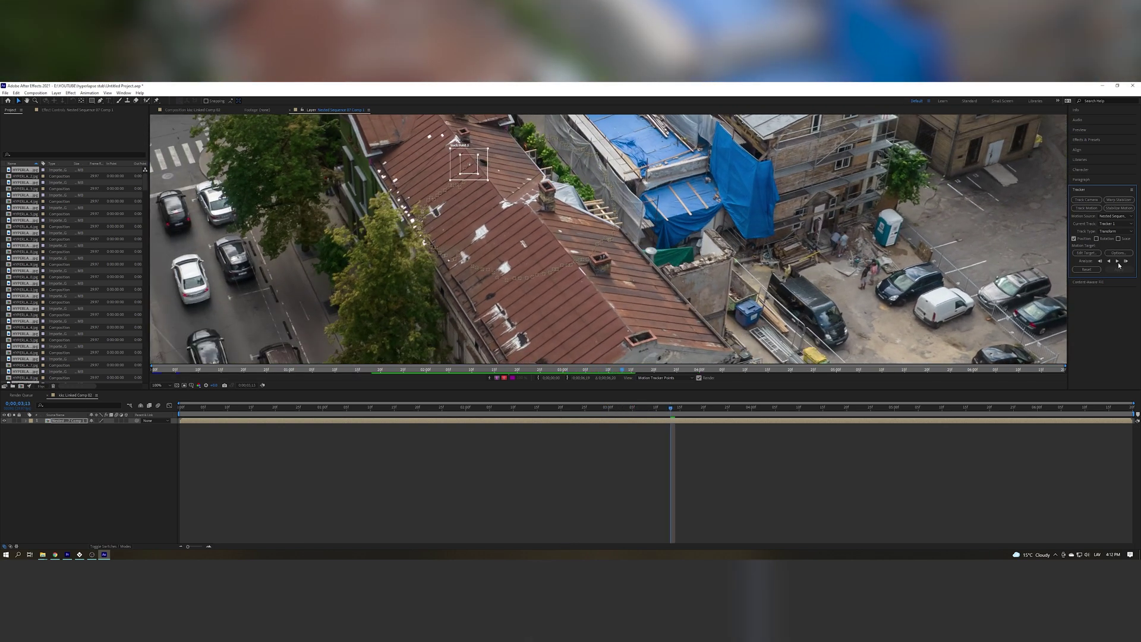
Step: Widen the search region around the tracked rooftop feature as tracking continues
left_click_drag(673, 406, 633, 411)
scroll(446, 204, "up", 2)
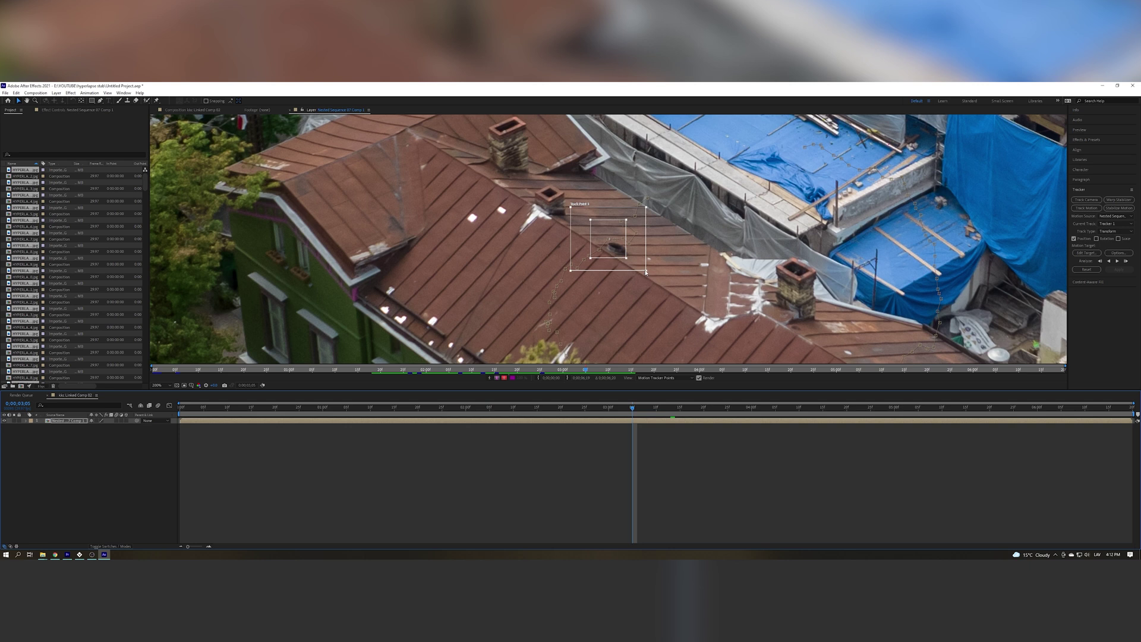
mouse_move(646, 272)
left_mouse_down()
mouse_move(661, 289)
mouse_move(641, 275)
left_mouse_up()
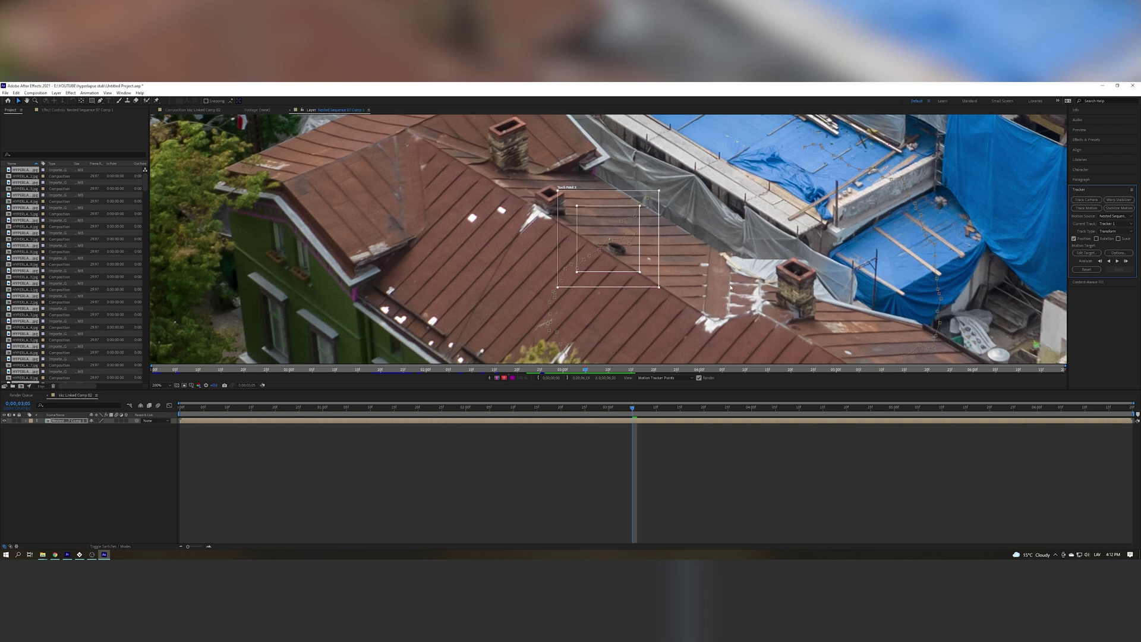
left_click_drag(660, 289, 681, 302)
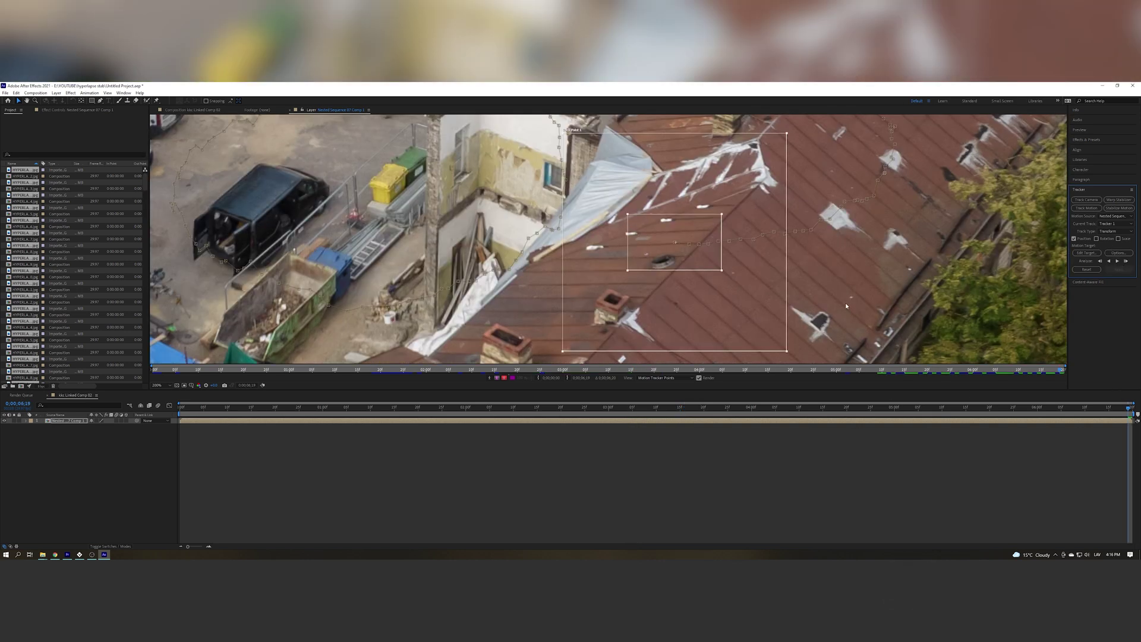
scroll(847, 308, "down", 4)
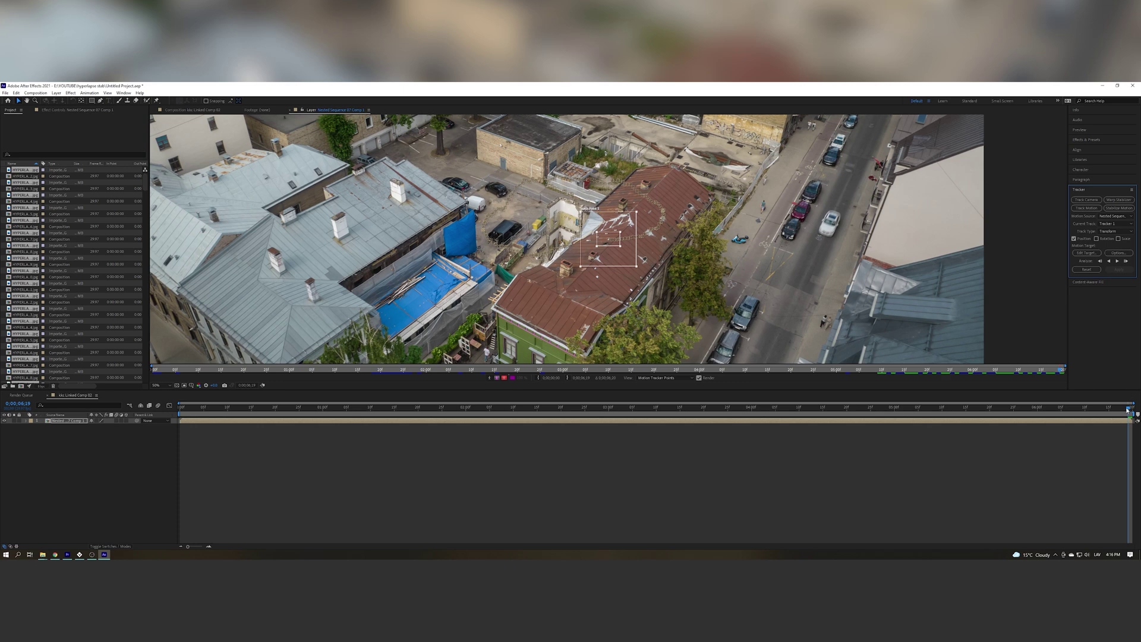
Step: Play the composition from the start and scrub through the completed track
key("space")
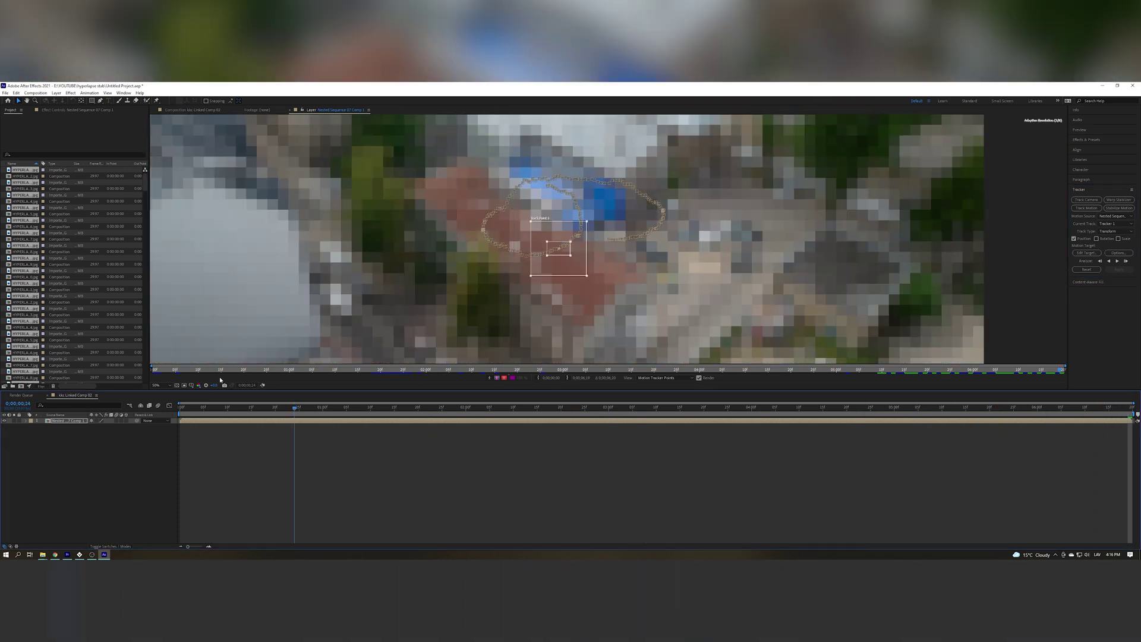
key("space")
left_click_drag(181, 406, 904, 446)
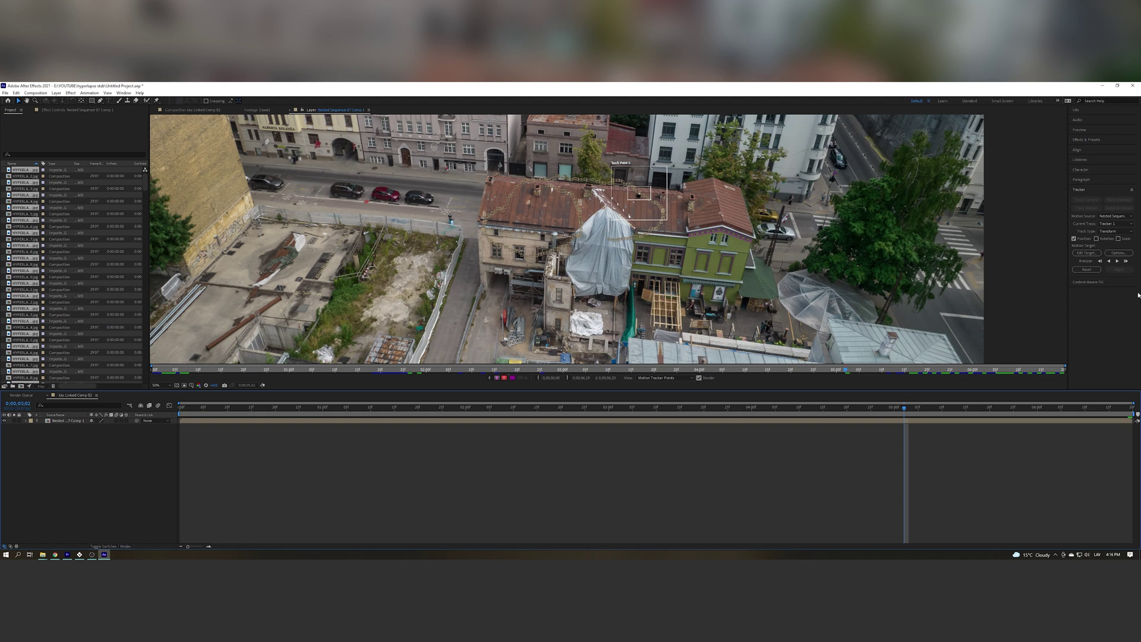
Step: Add a new Null Object layer to the composition
left_click(57, 93)
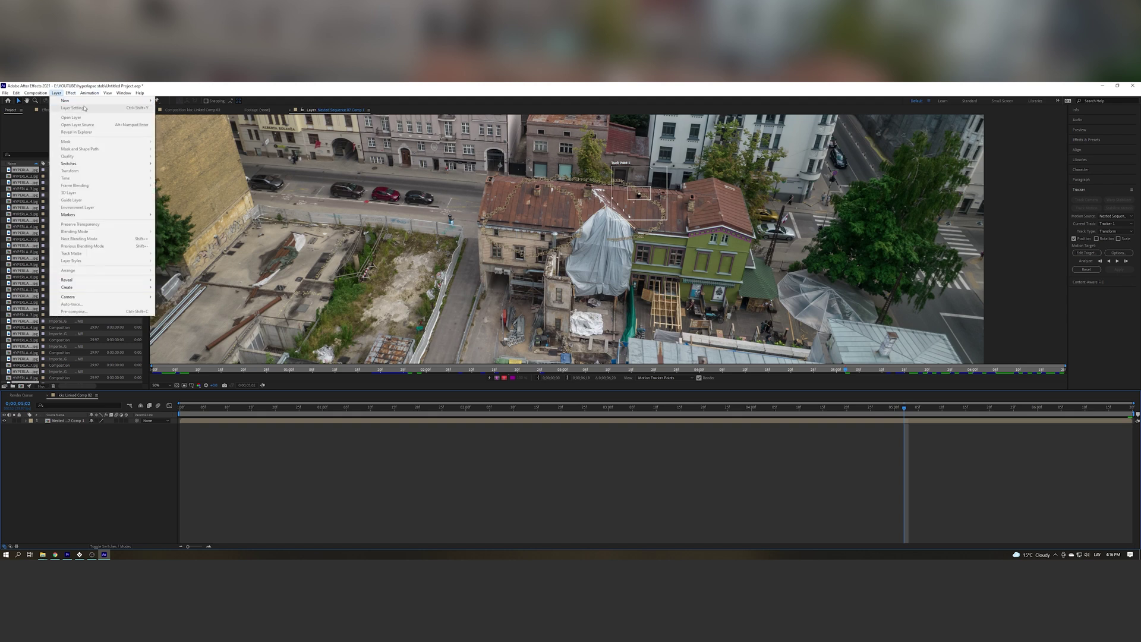
mouse_move(140, 100)
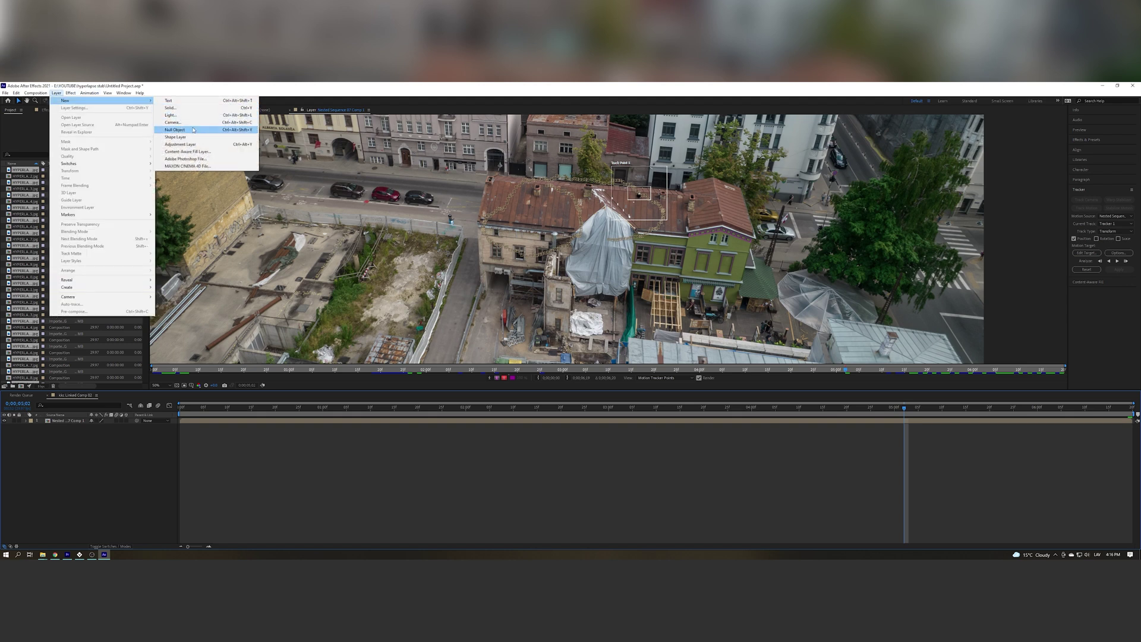
left_click(190, 130)
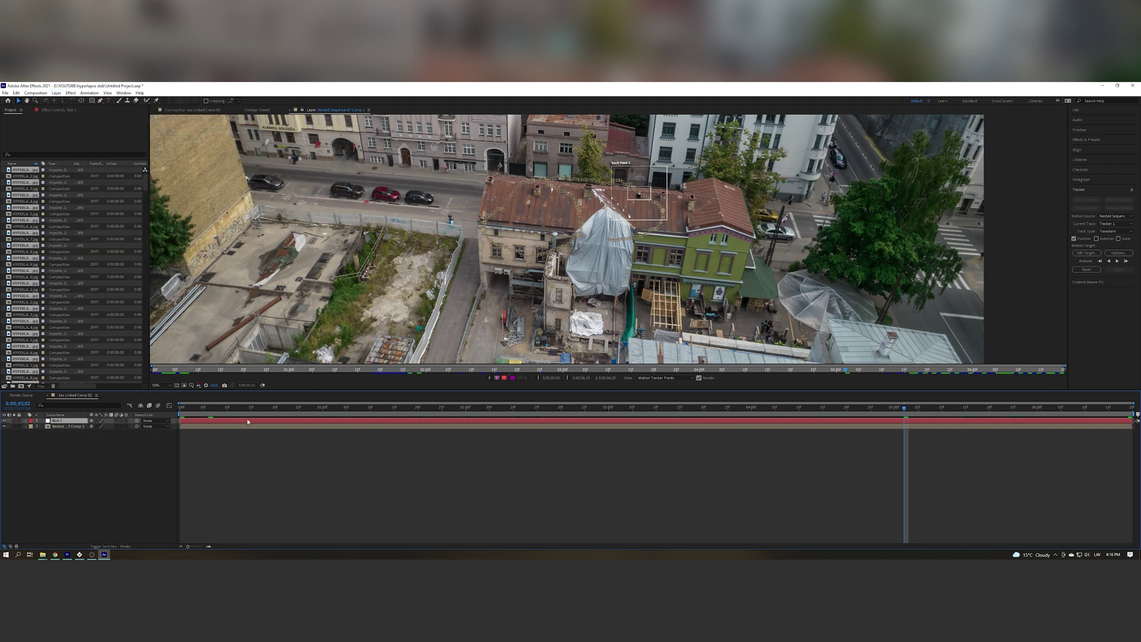
Step: Set Null 1 as the motion target and apply Track Point 1 in X and Y
left_click(1087, 254)
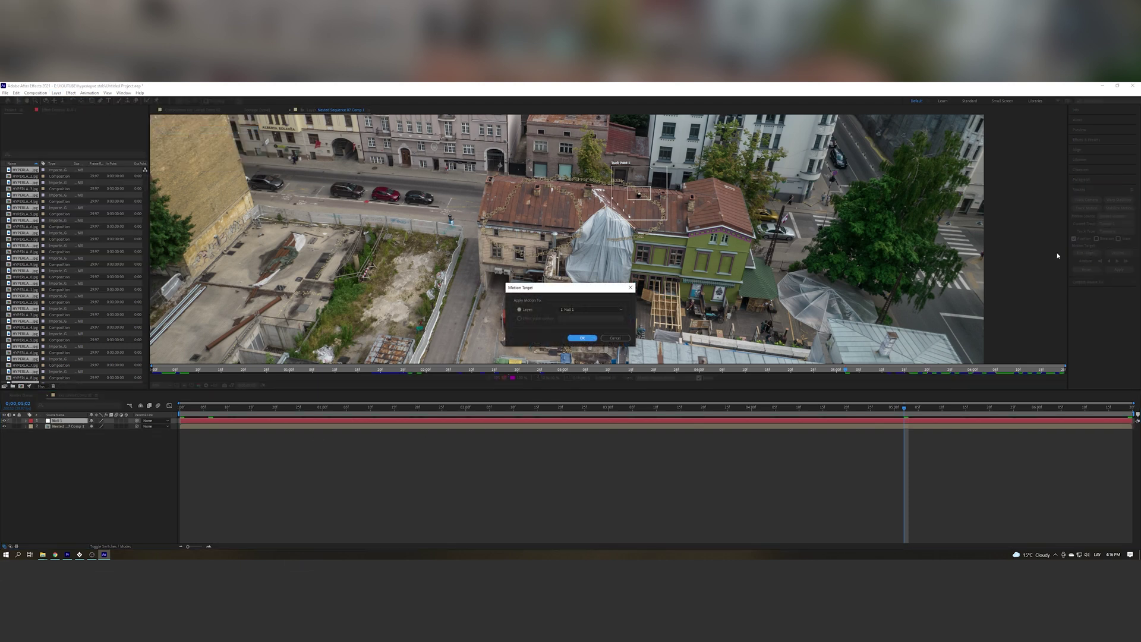
left_click(582, 337)
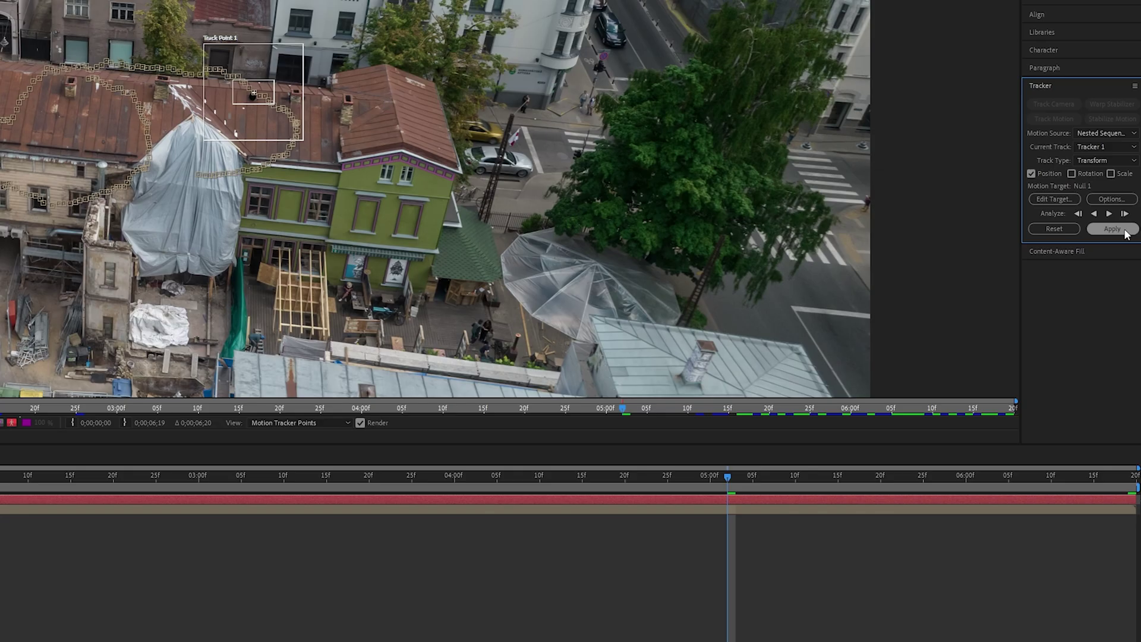
left_click(1123, 231)
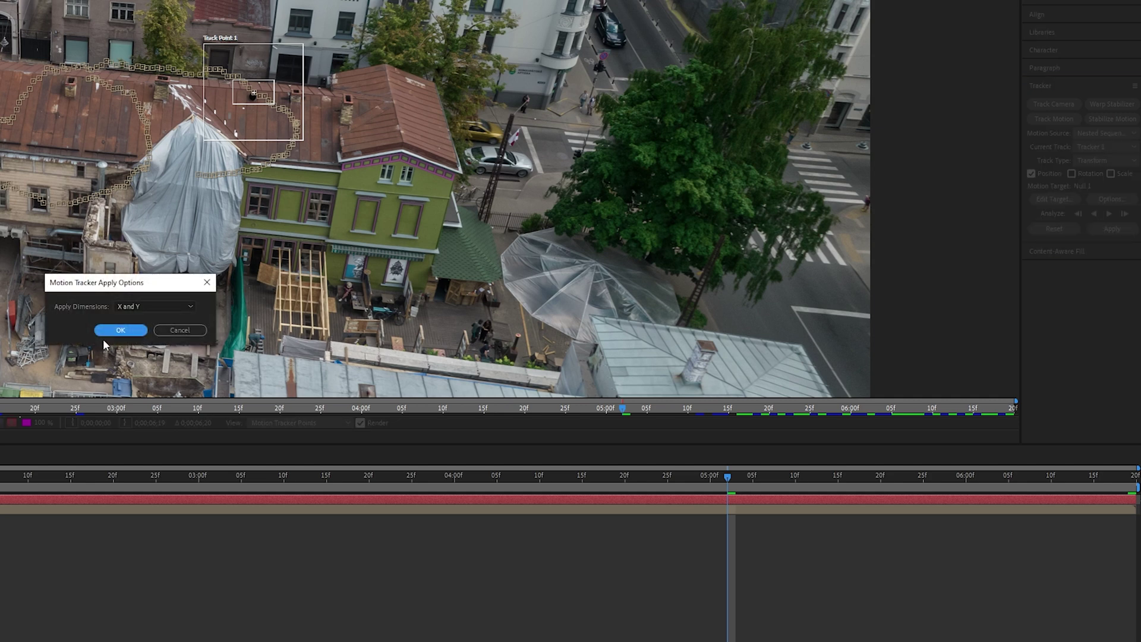
left_click(121, 330)
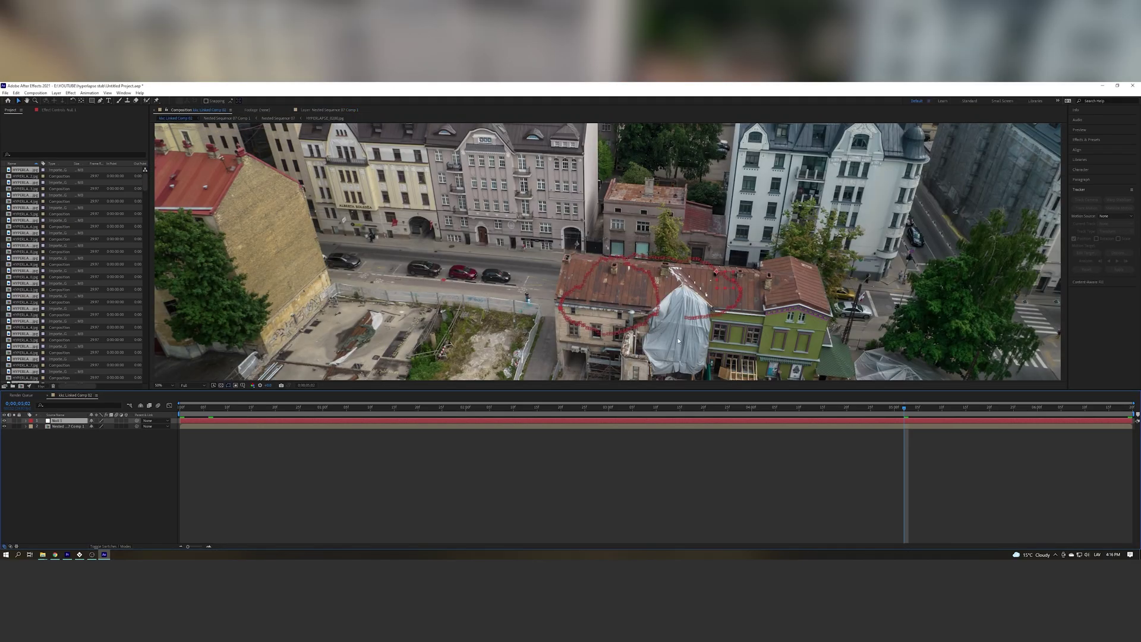
left_click_drag(902, 410, 1041, 408)
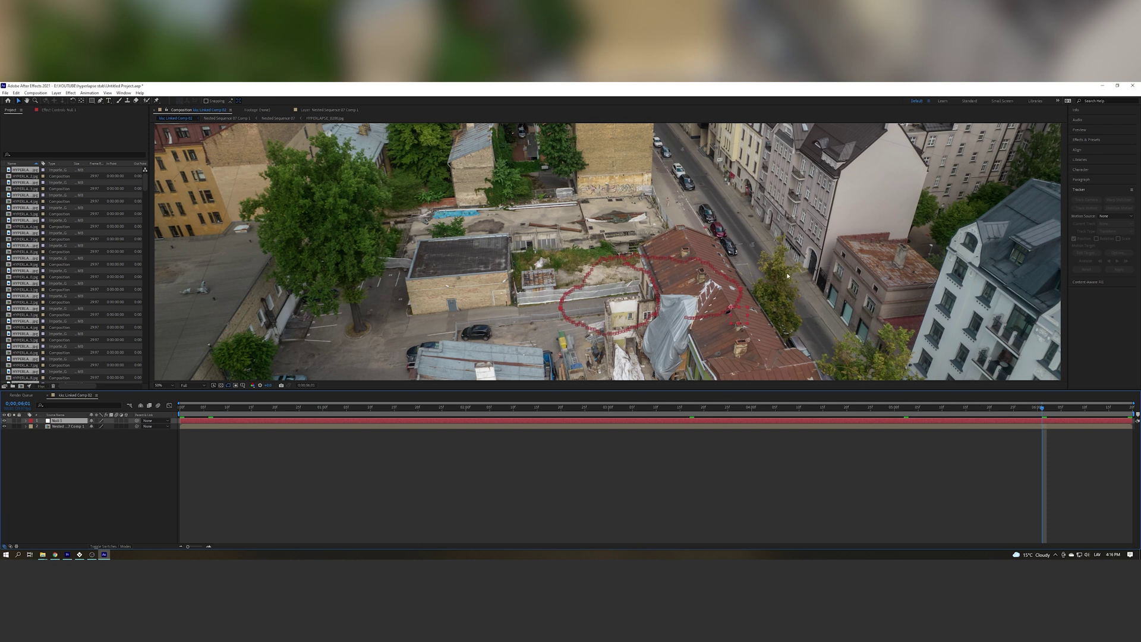
key("comma")
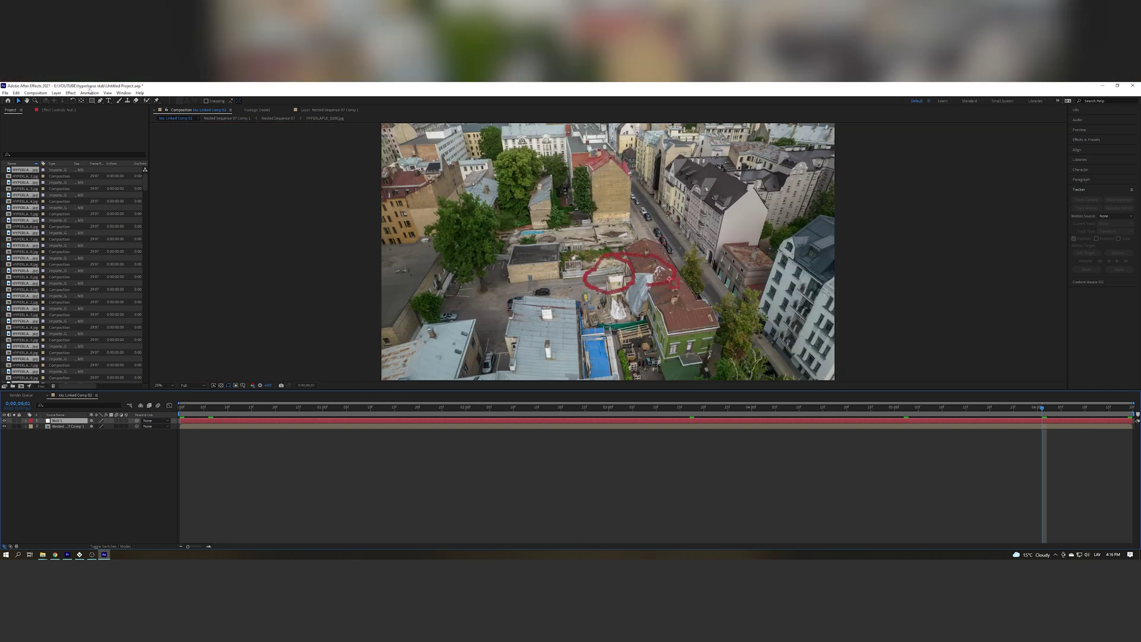
Step: Add Camera 1 with the default camera settings
left_click(57, 93)
mouse_move(101, 100)
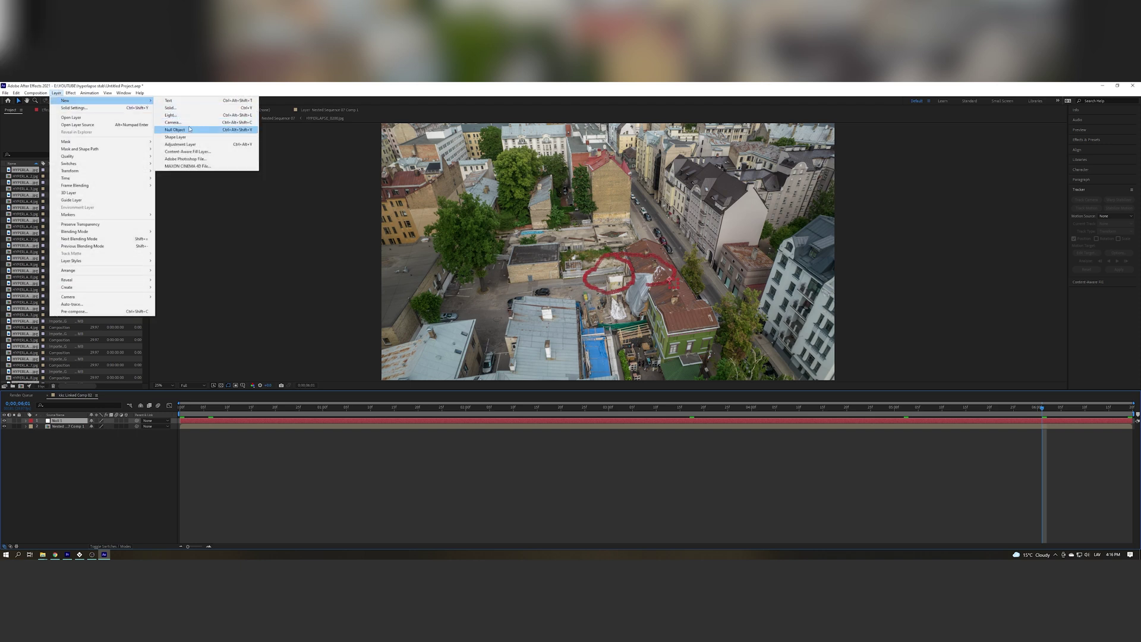
left_click(173, 122)
left_click(638, 391)
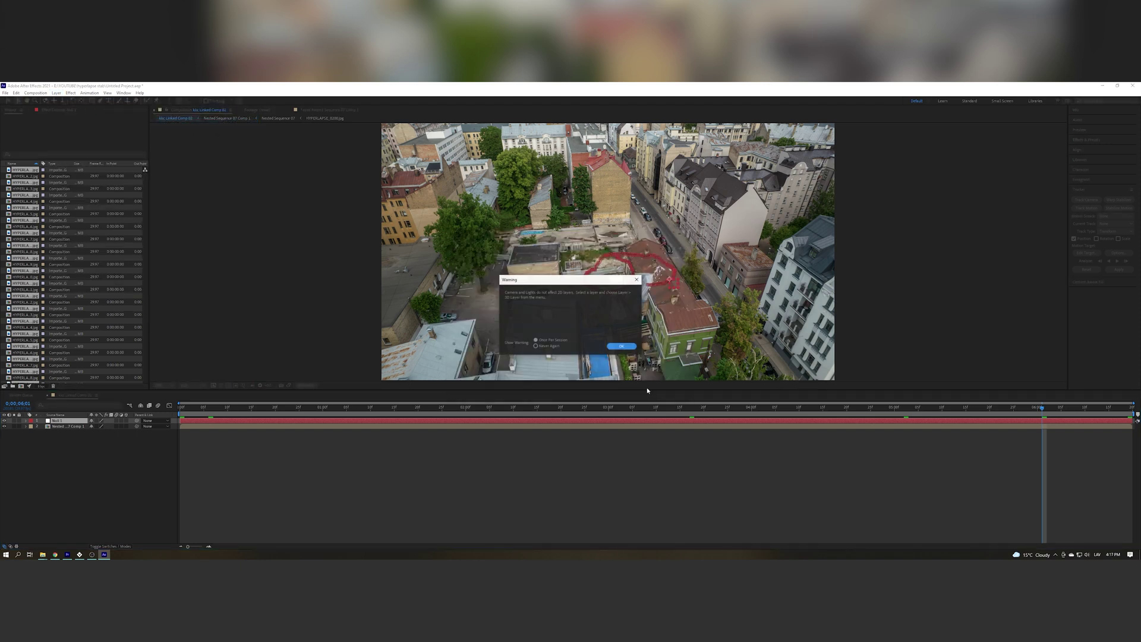
Step: Make the nested footage layer 3D and parent Camera 1 to Null 1
left_click(621, 346)
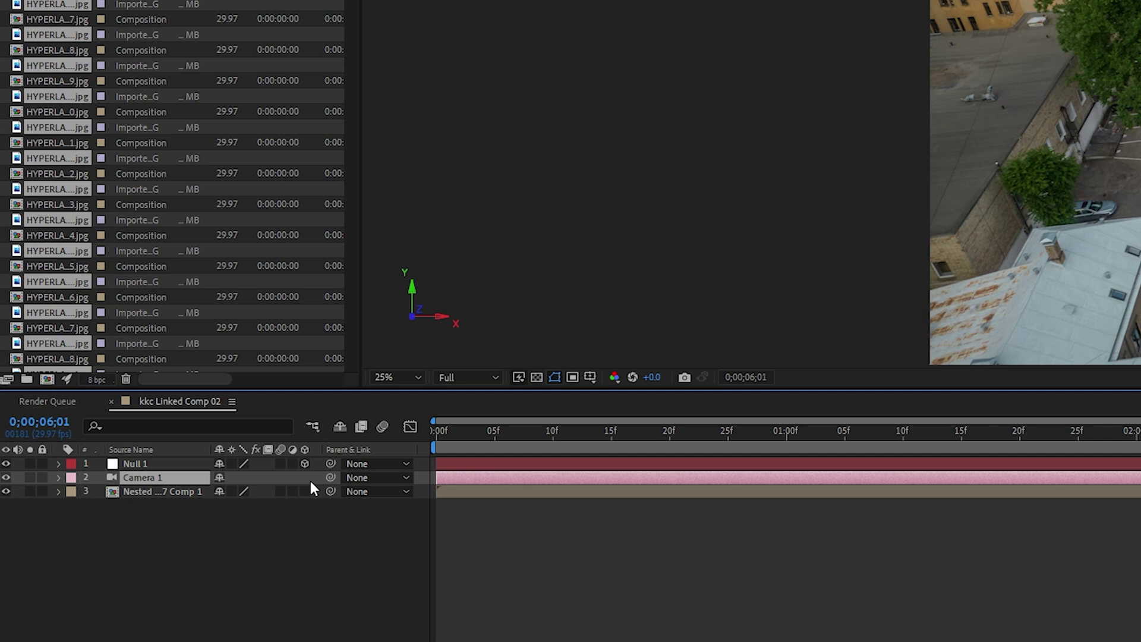
left_click(304, 490)
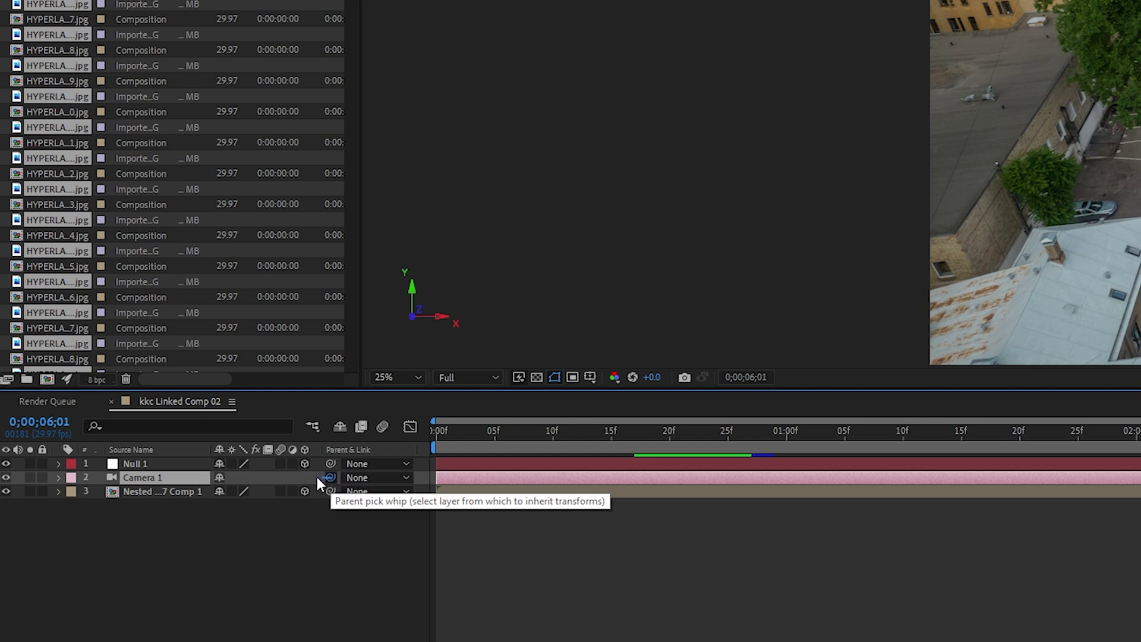
left_click_drag(256, 532, 150, 463)
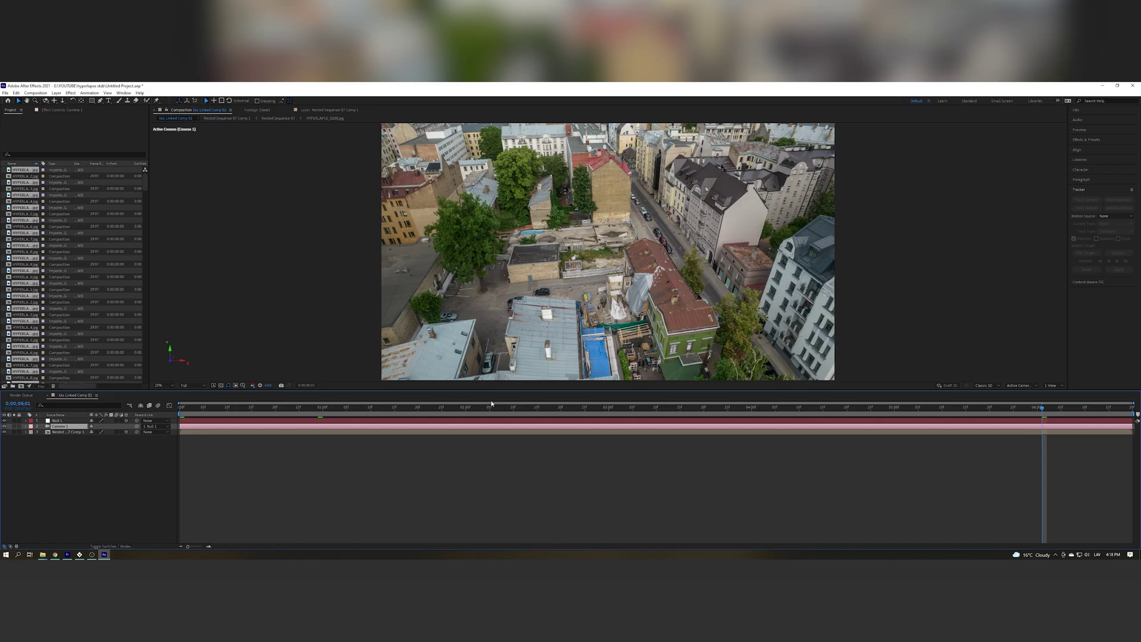
Step: Preview the stabilized composition from an earlier frame
left_click(515, 408)
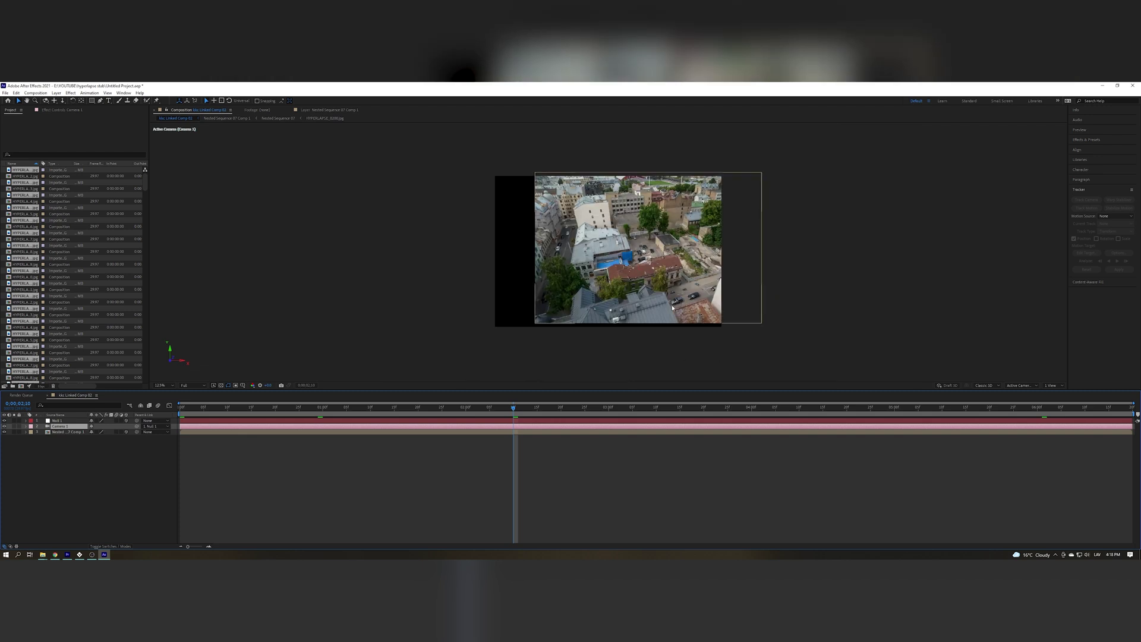
scroll(724, 314, "down", 1)
key("space")
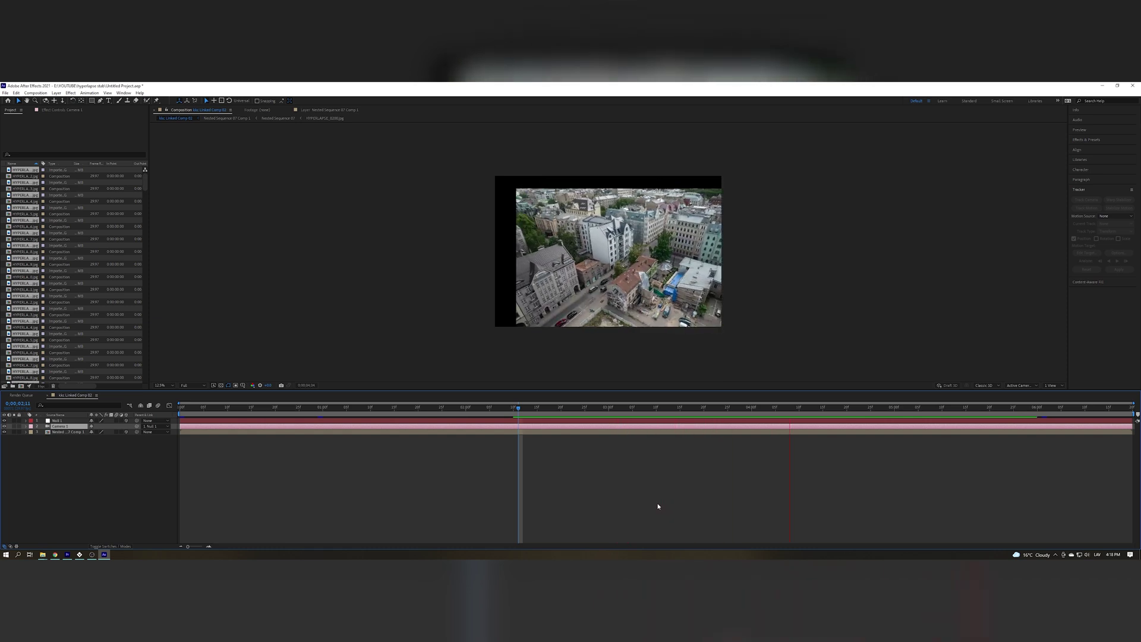
key("space")
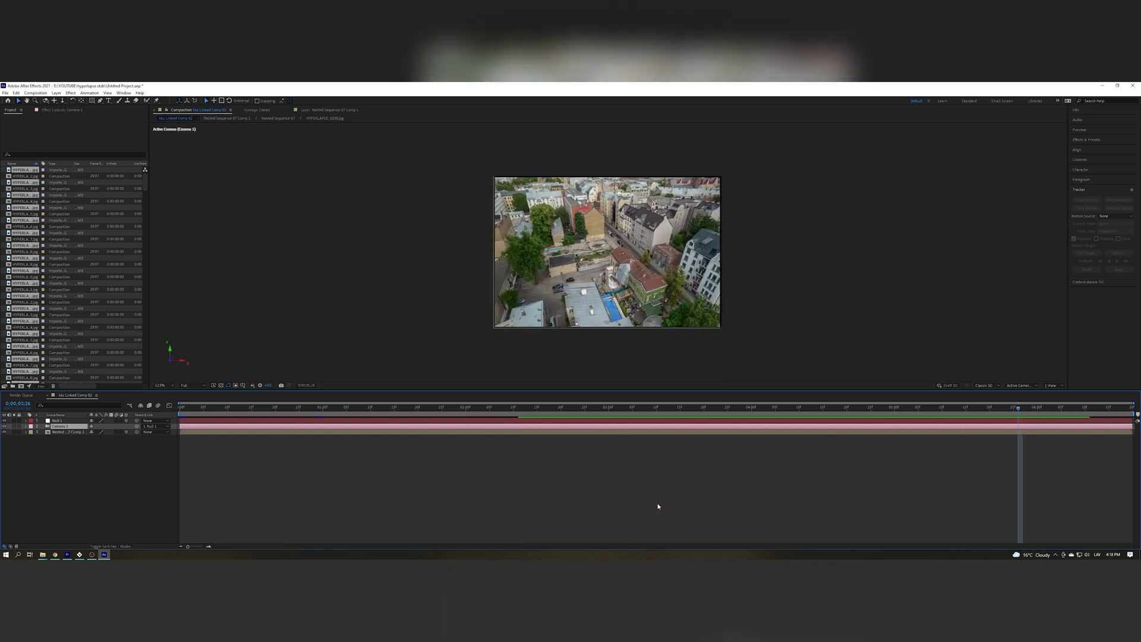
Step: Return to Premiere Pro and select the linked comp clip in the sequence
left_click(67, 554)
left_click(464, 454)
left_click(372, 381)
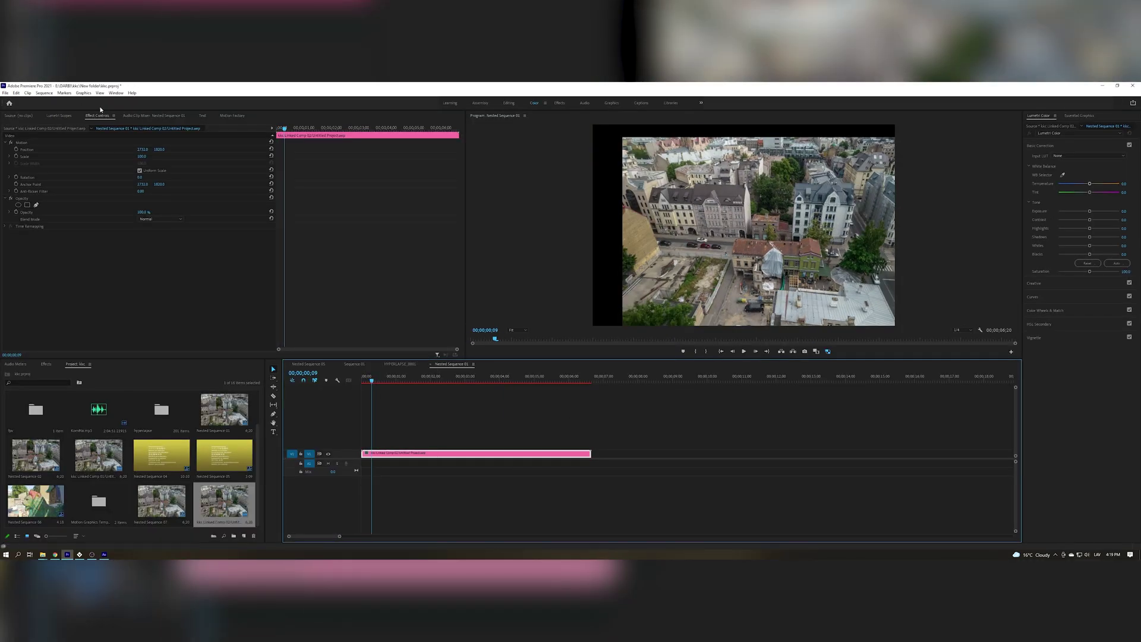
Step: Set the linked comp's Scale to 179 and Position X to 1831, then play the sequence
mouse_move(144, 158)
left_mouse_down()
mouse_move(192, 159)
mouse_move(113, 149)
mouse_move(154, 150)
mouse_move(133, 150)
left_mouse_up()
mouse_move(372, 378)
left_mouse_down()
mouse_move(567, 368)
mouse_move(366, 378)
left_mouse_up()
key("space")
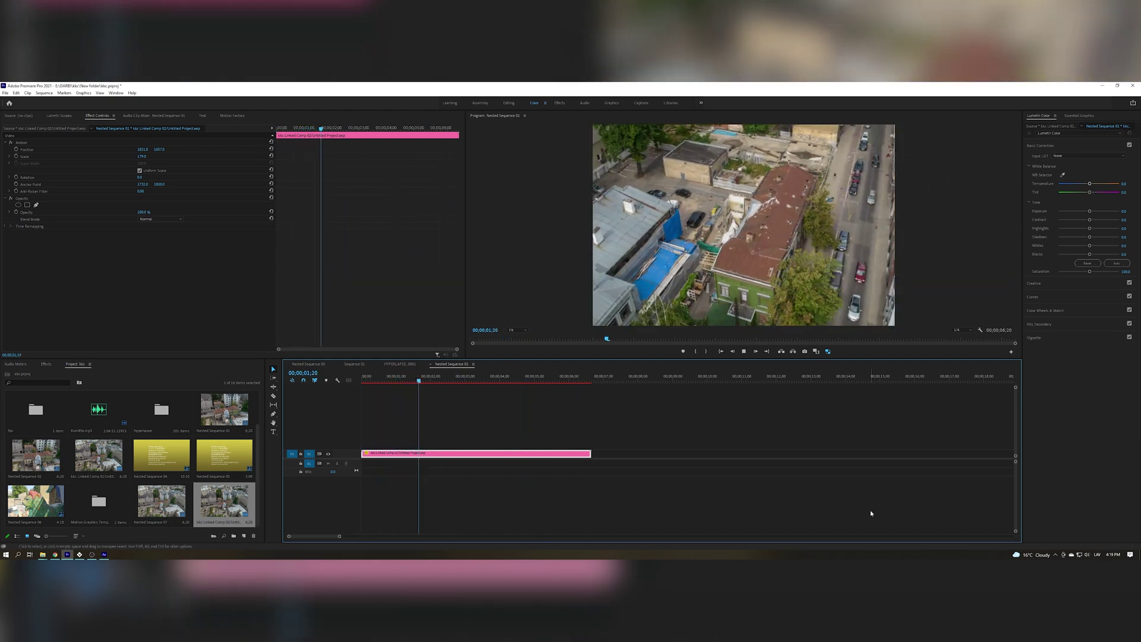